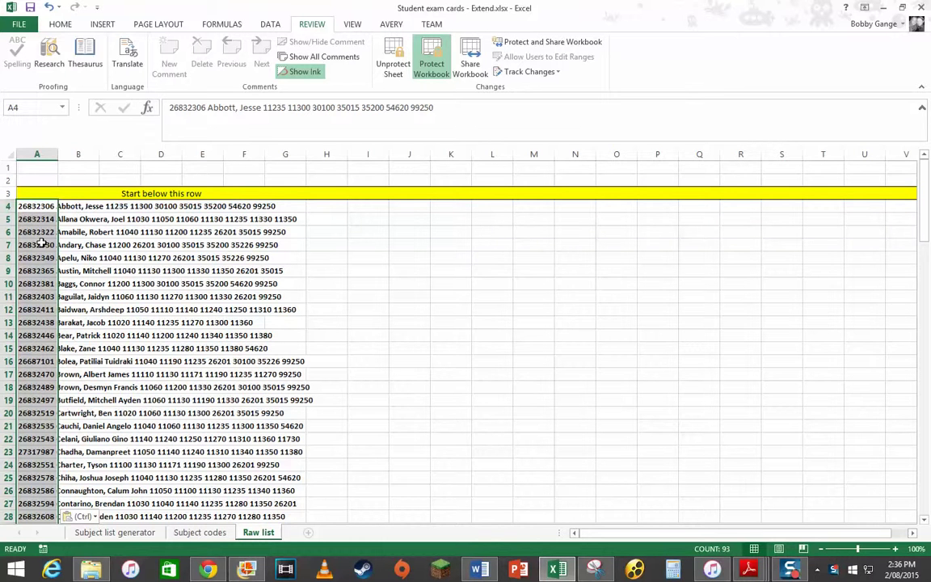
Step: Check the Subject codes sheet, then review the all-students list on the Subject list generator sheet
scroll(36, 218, down, 2)
scroll(29, 194, up, 2)
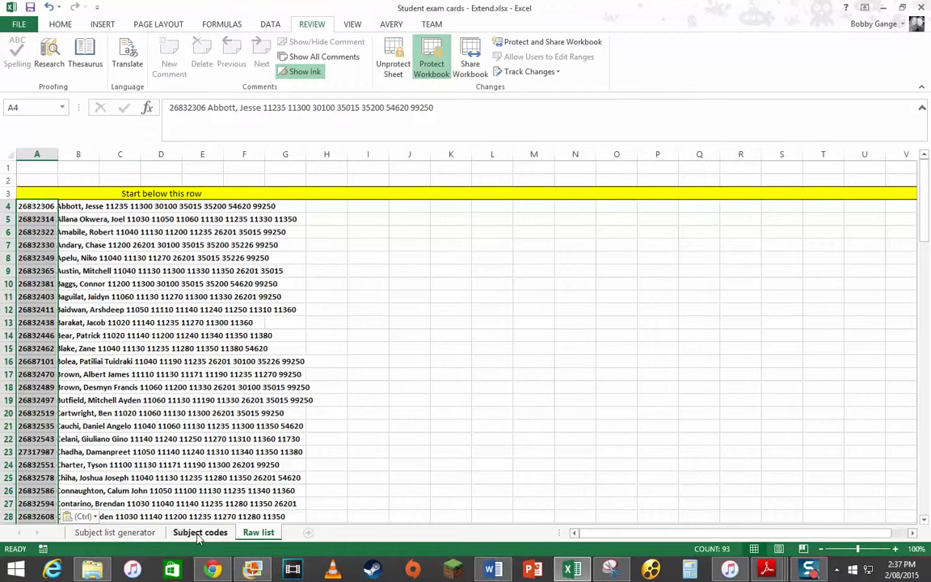
click(200, 539)
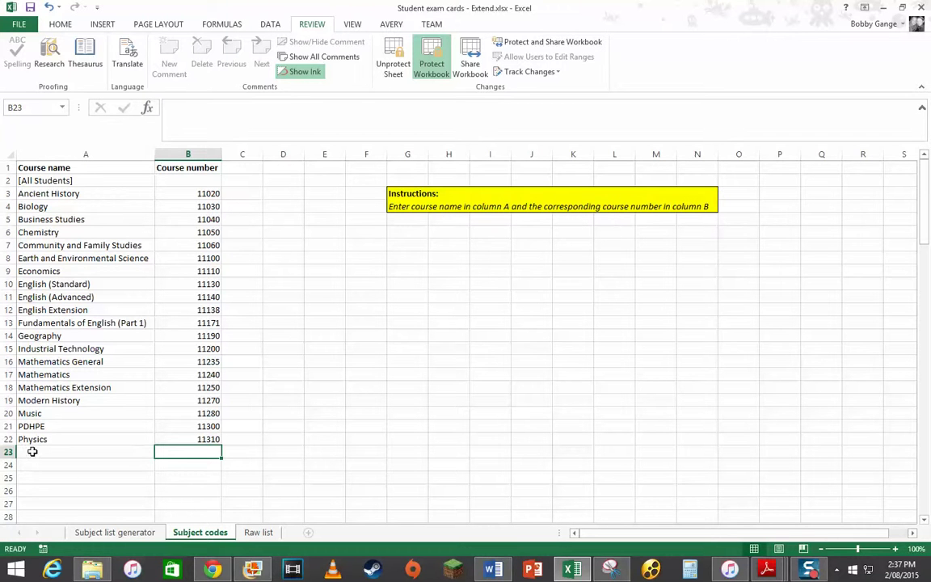
click(137, 536)
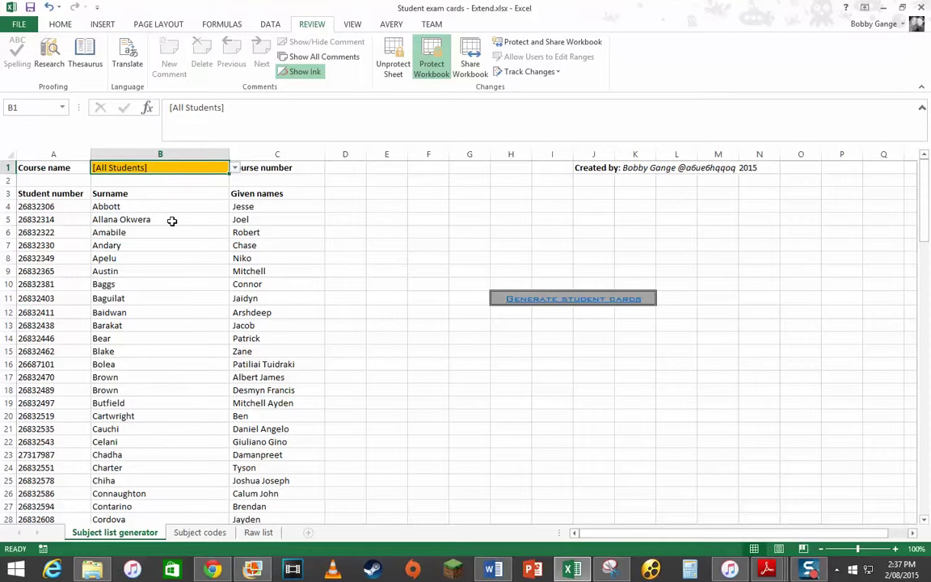
scroll(172, 221, down, 20)
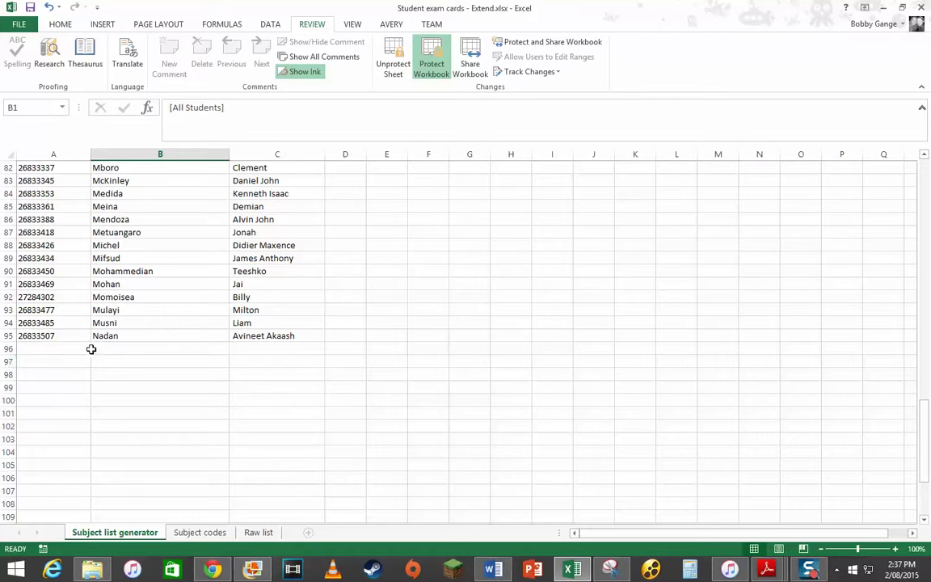
scroll(77, 332, up, 1)
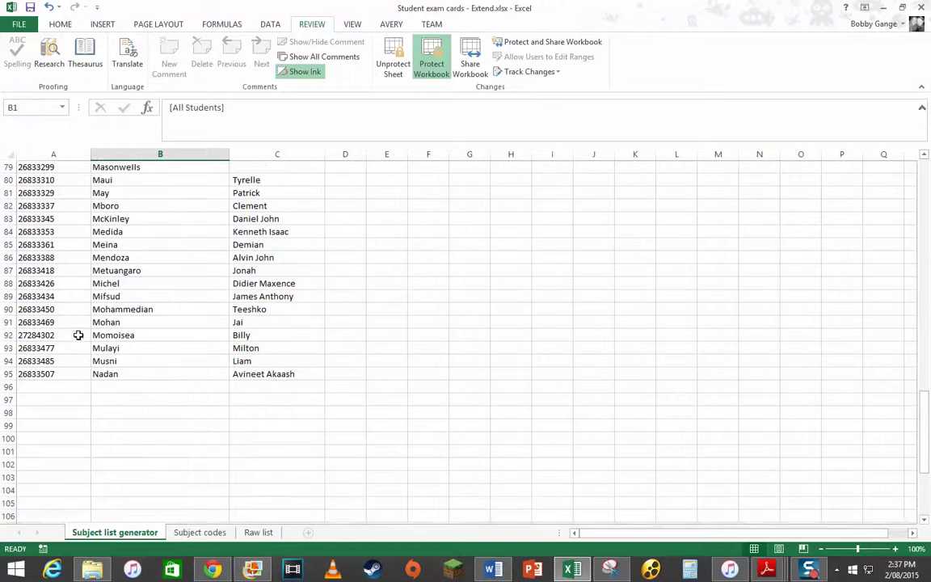
scroll(121, 387, up, 20)
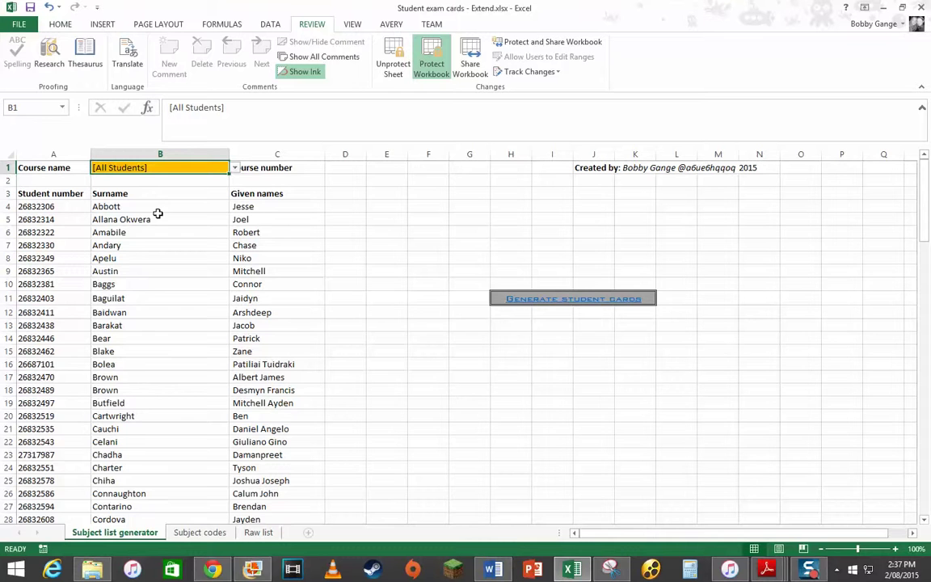
Step: Pick Ancient History in the B1 course dropdown so course number 11020 and its students appear
click(235, 169)
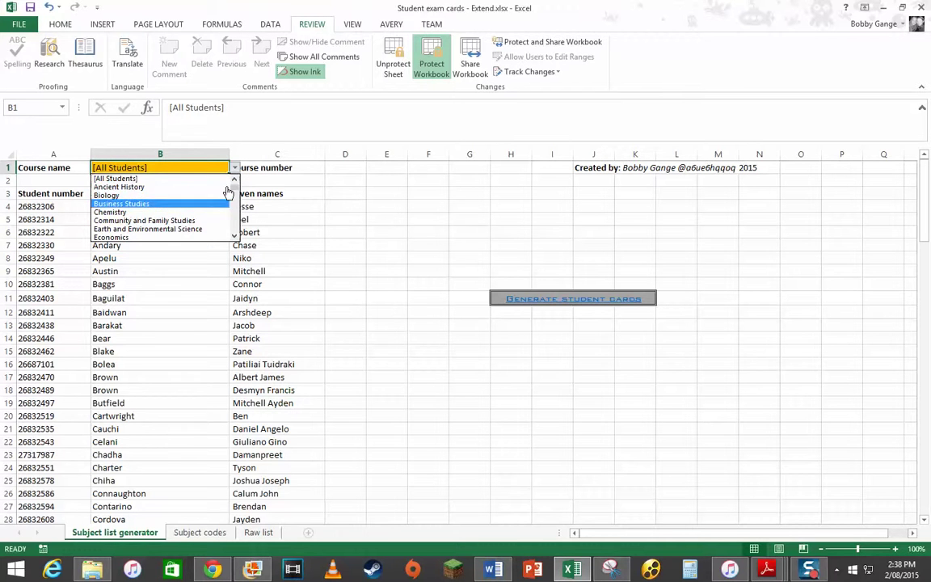
drag(234, 189, 214, 166)
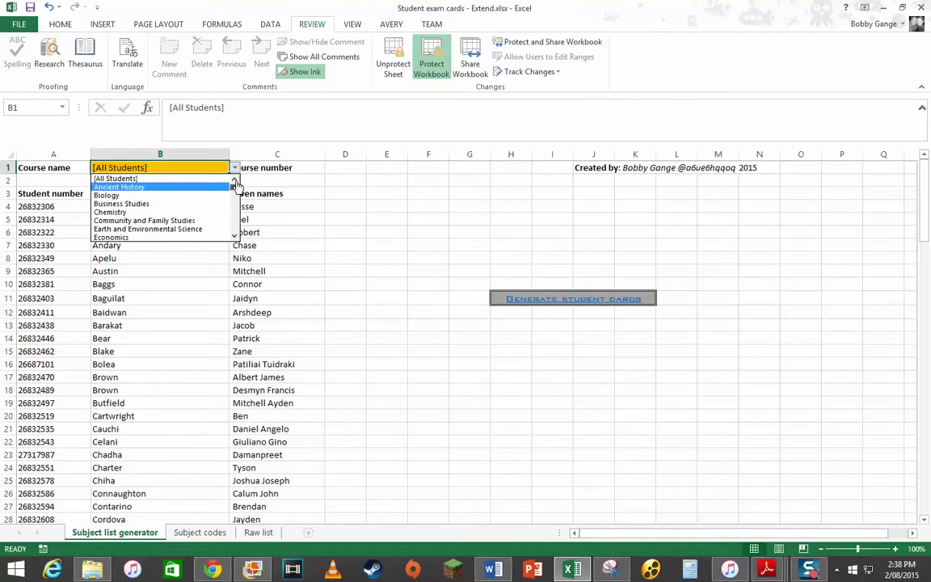
click(154, 187)
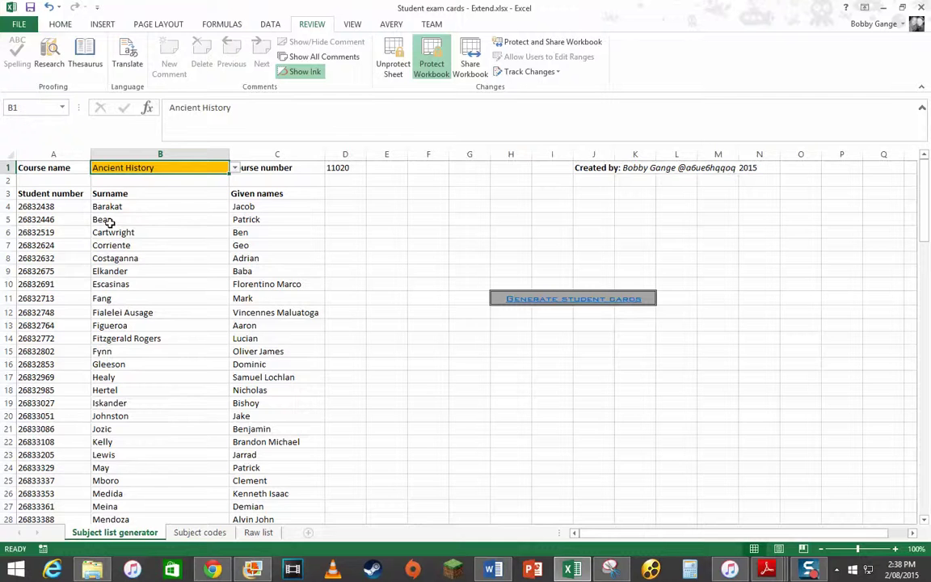
scroll(142, 282, down, 3)
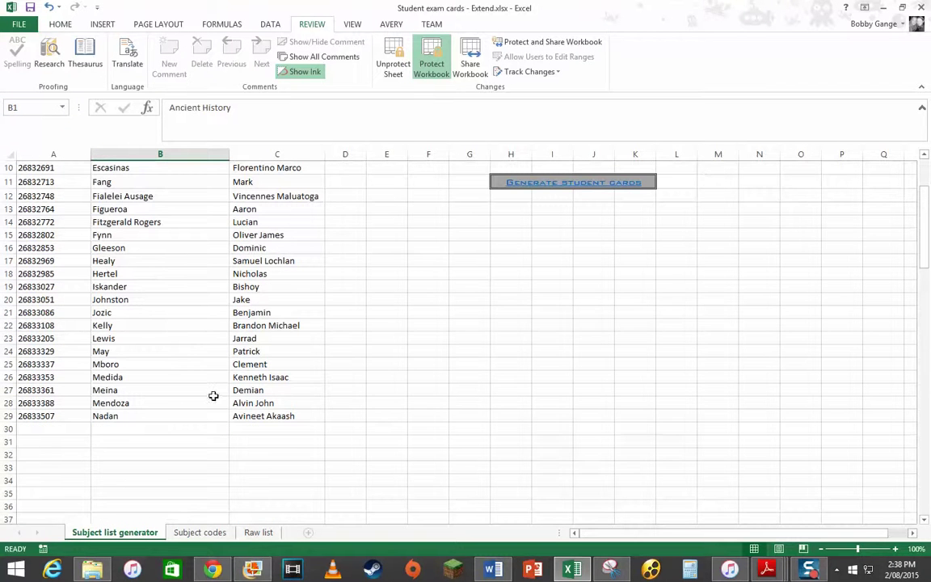
scroll(210, 393, up, 3)
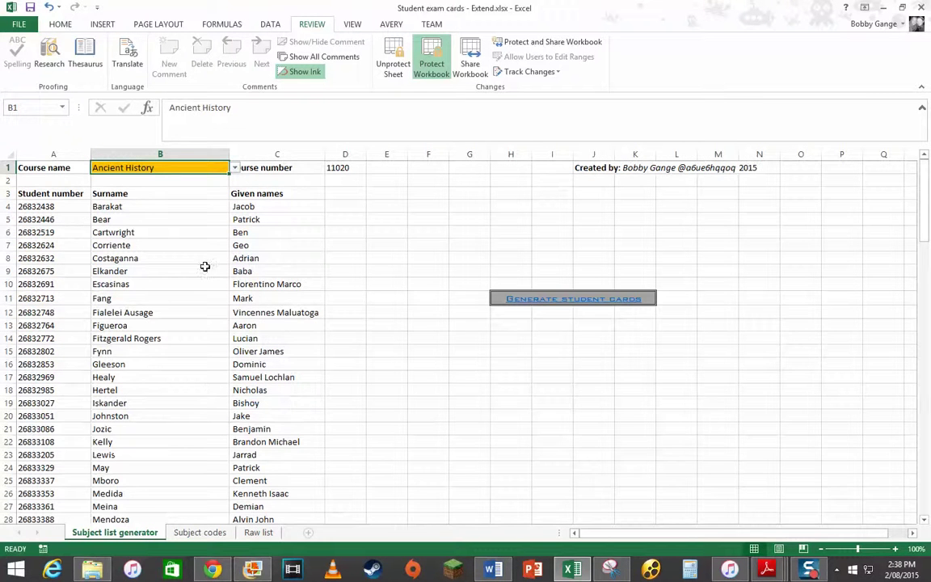
Step: Compare the Raw list and Subject list generator sheets, then follow the Generate student cards link
click(259, 532)
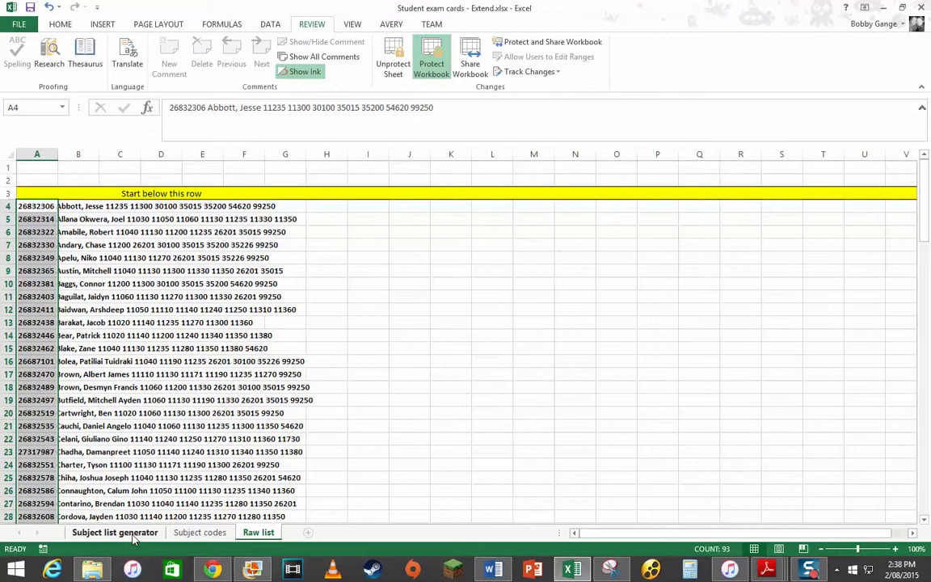
click(115, 532)
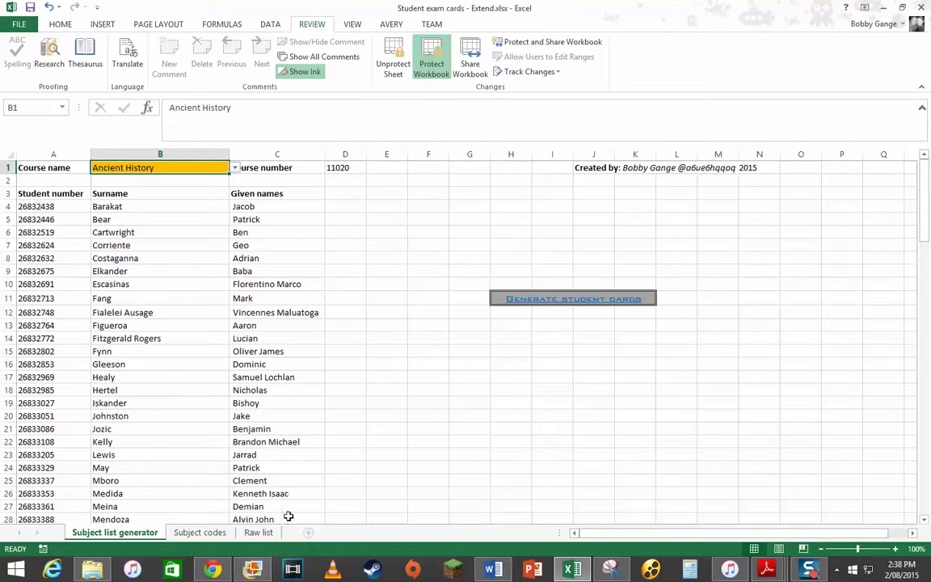
click(259, 531)
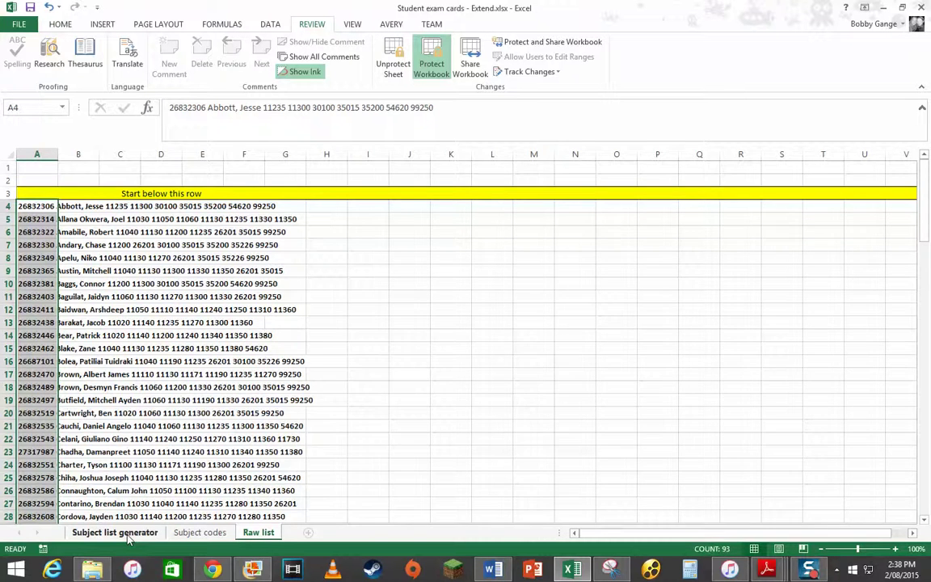
click(121, 532)
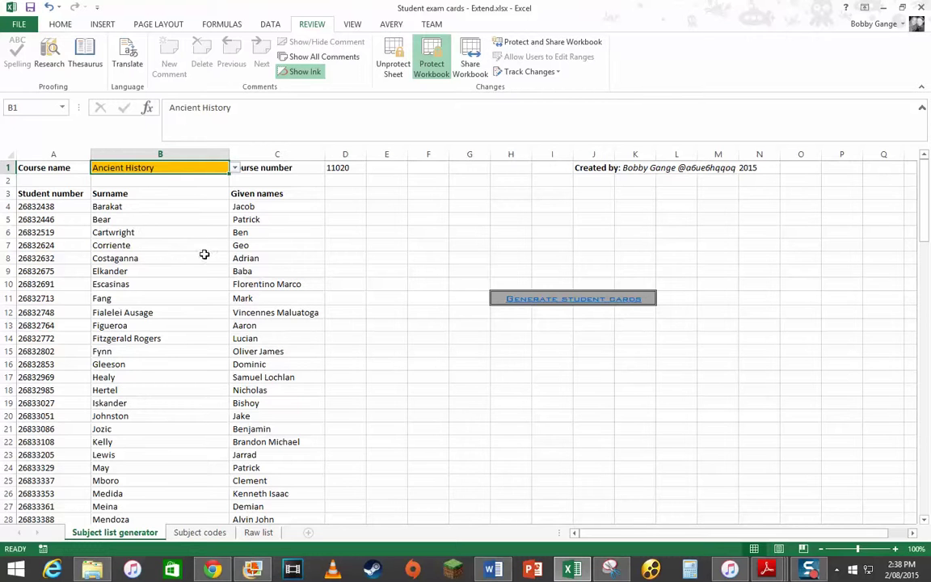
scroll(150, 235, down, 3)
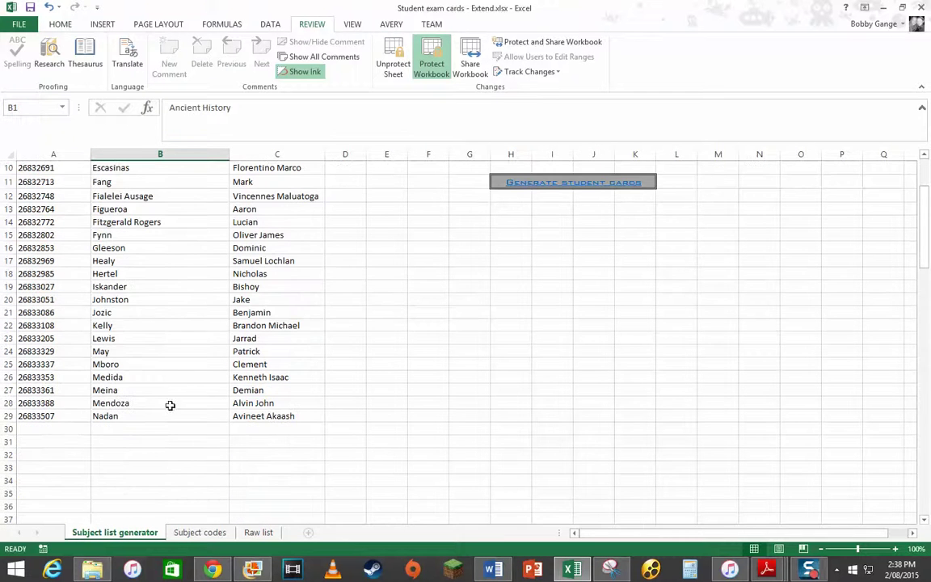
scroll(210, 416, up, 3)
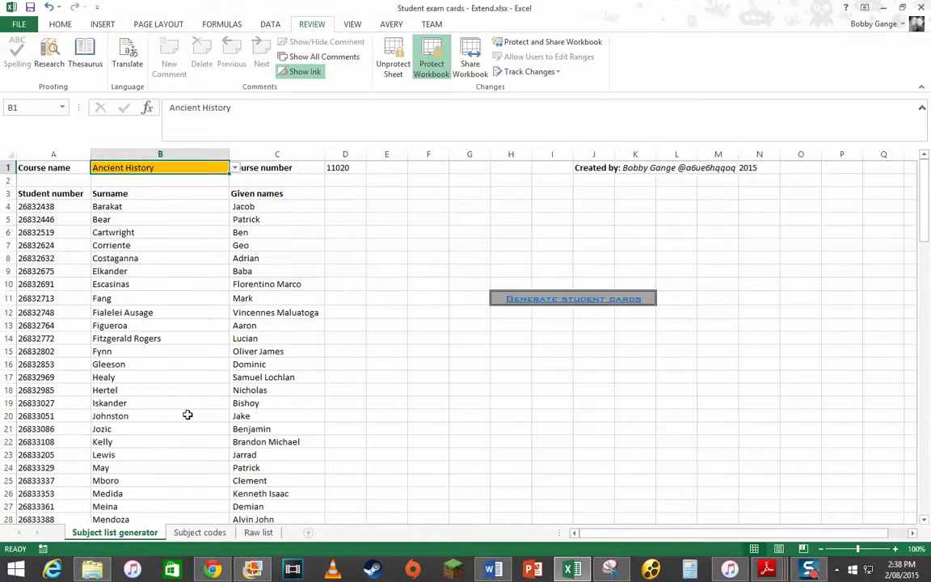
scroll(121, 436, down, 3)
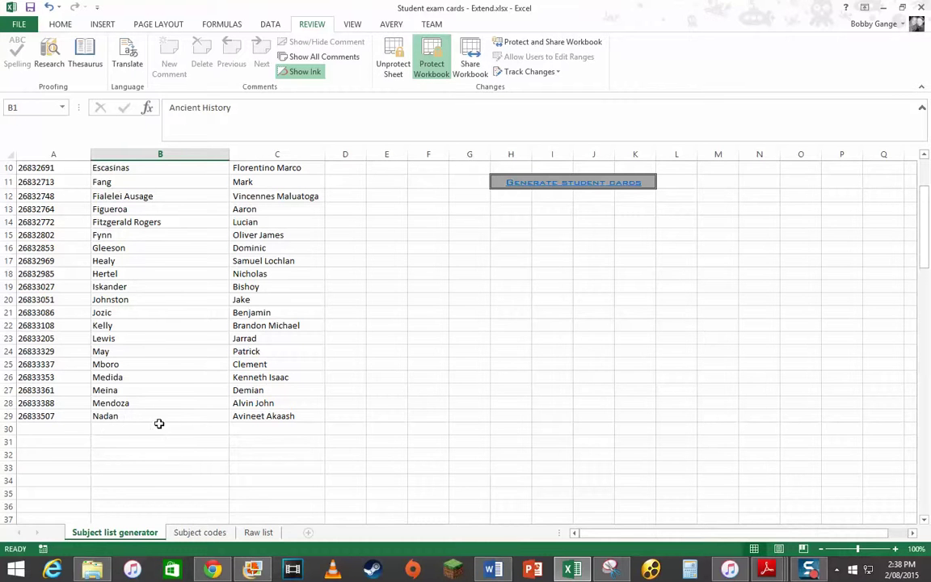
scroll(179, 402, up, 3)
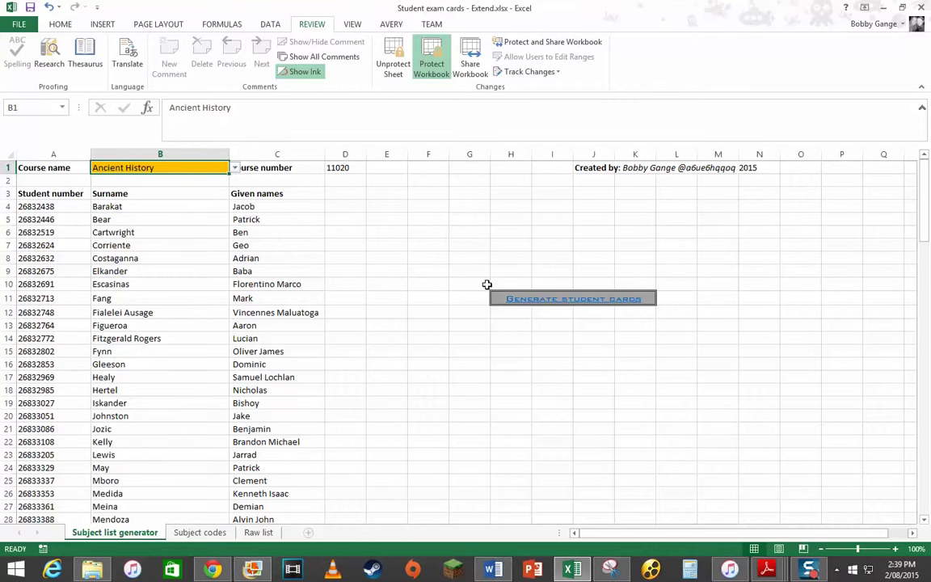
click(585, 299)
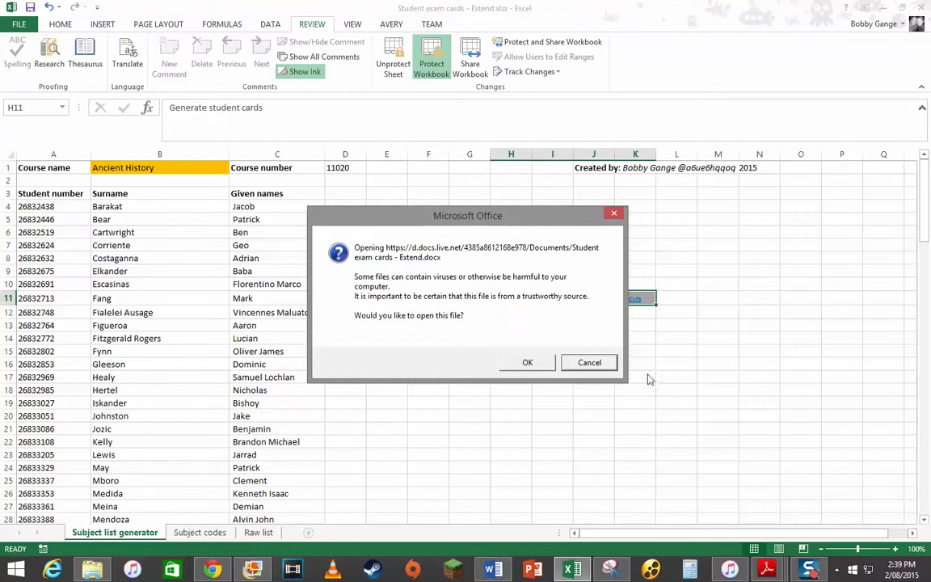
Step: Confirm the prompt and select Student exam cards - Extend.xlsx in OneDrive Documents as the data source
click(538, 365)
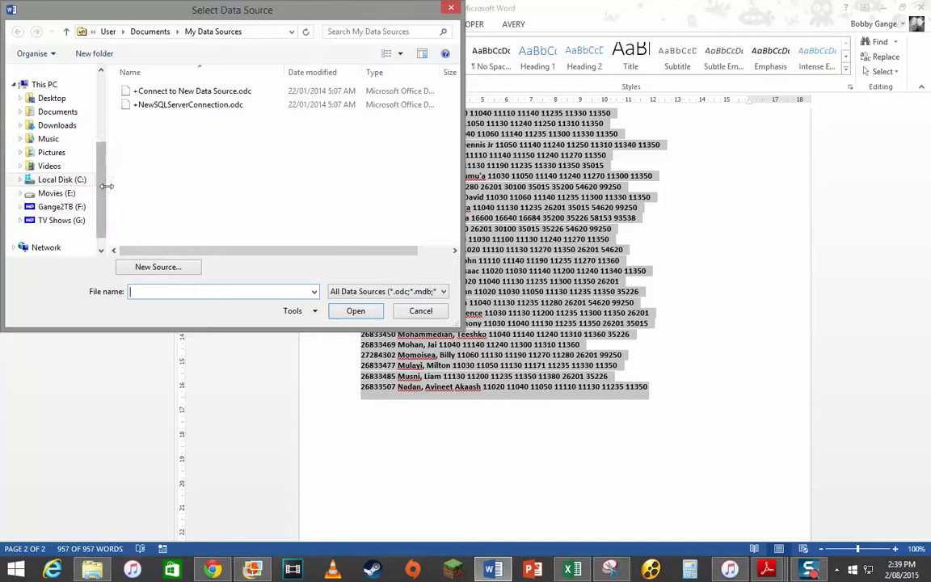
scroll(90, 160, up, 3)
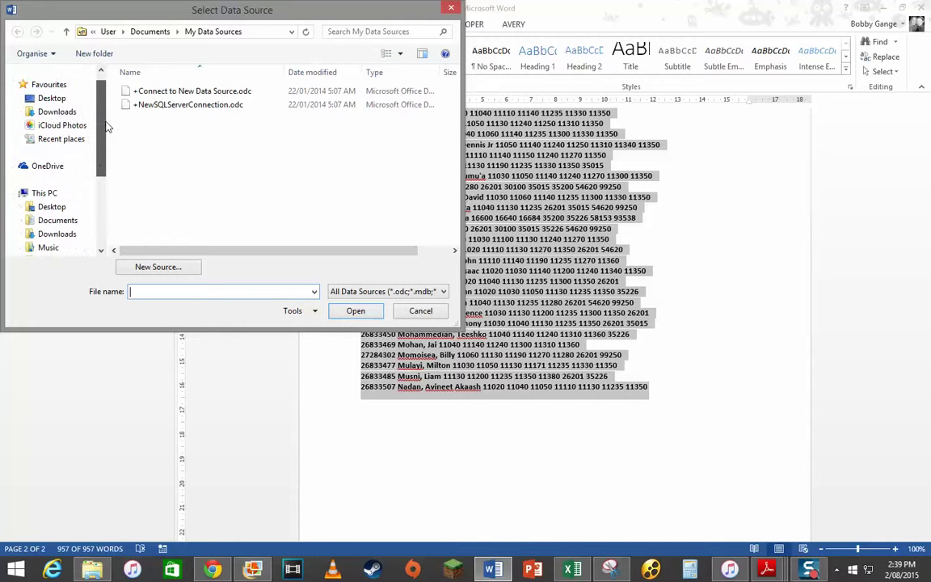
click(46, 165)
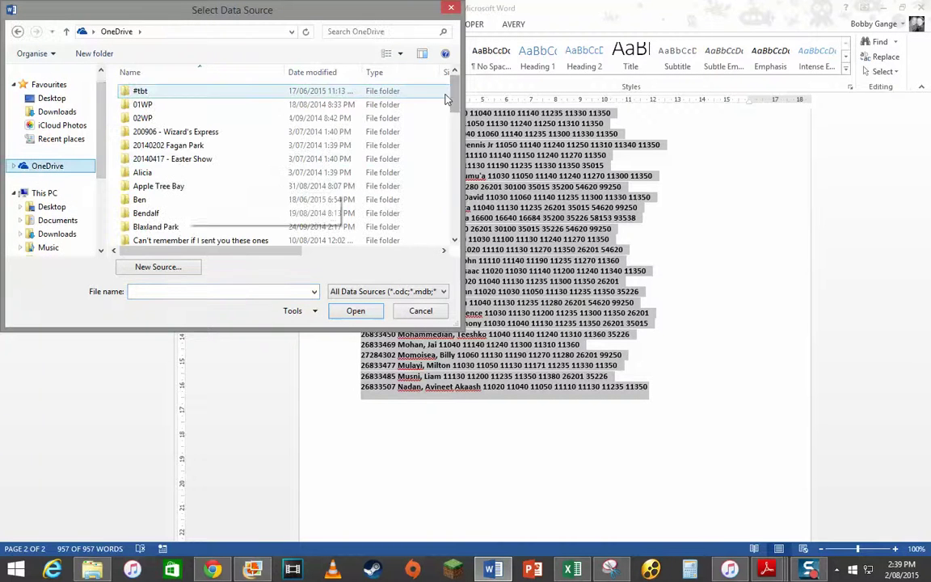
scroll(407, 86, down, 4)
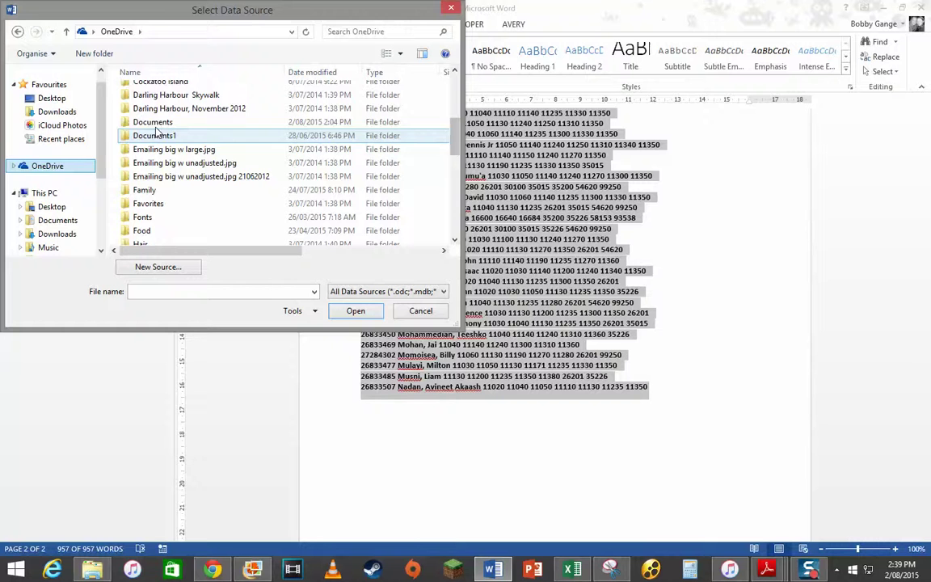
double_click(154, 122)
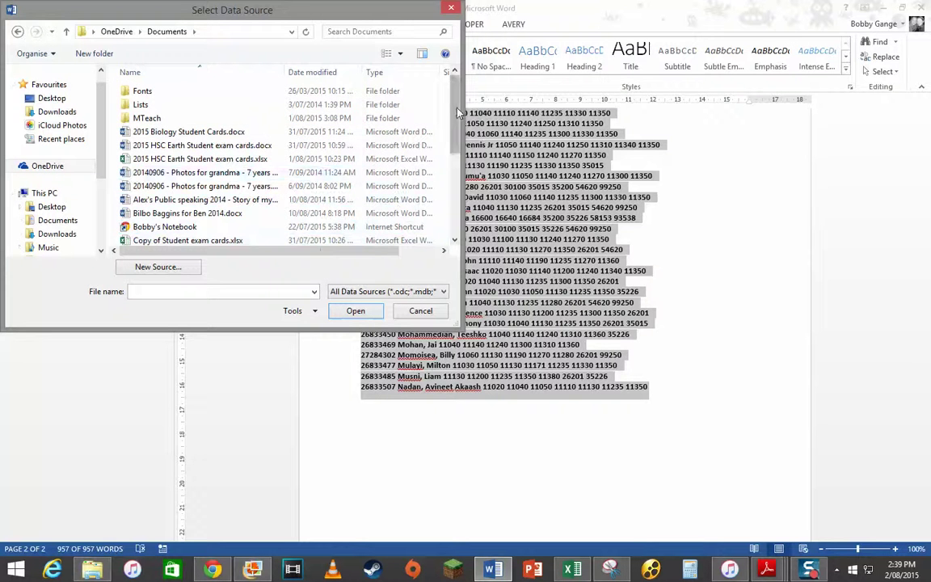
drag(457, 113, 457, 198)
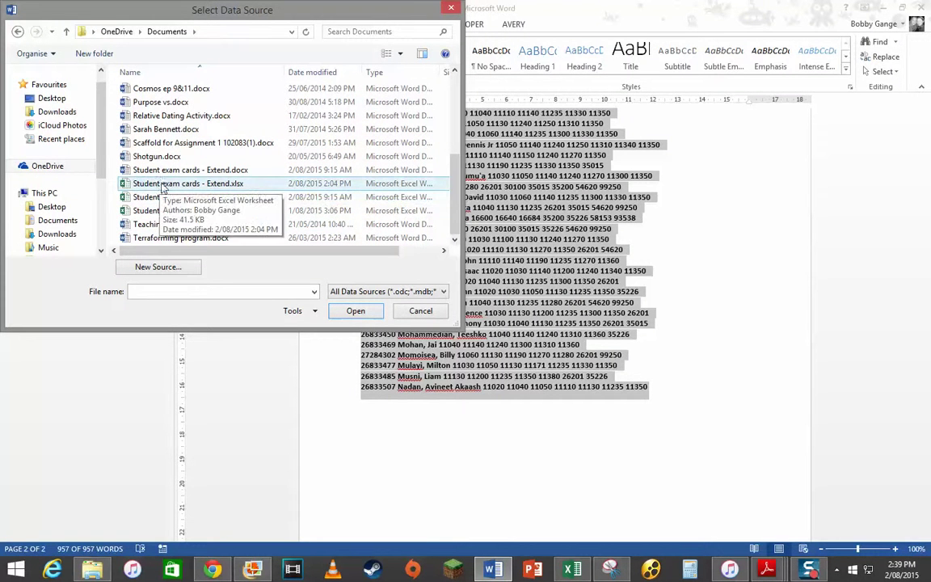
double_click(229, 185)
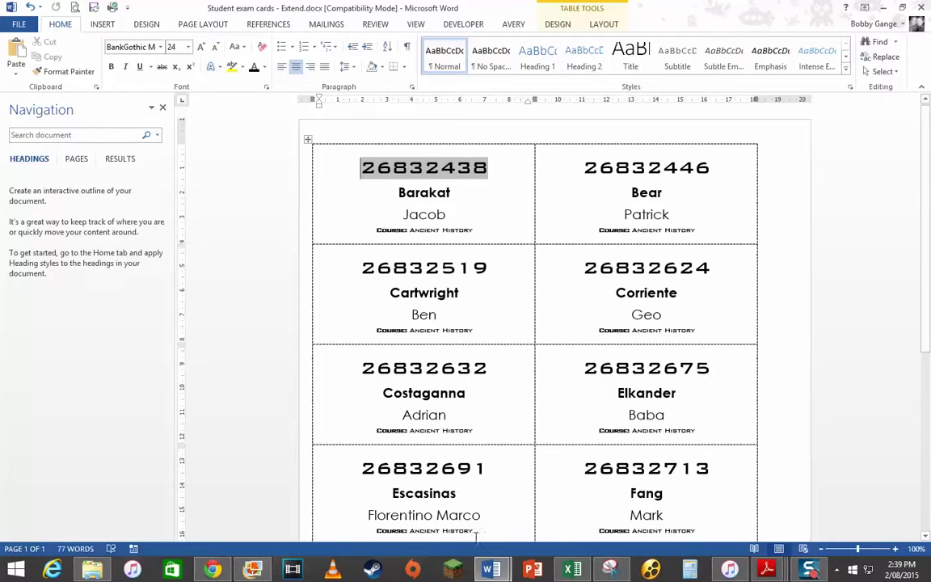
Step: Switch to Excel and back to Word, then bring up the Mailings Finish & Merge options
click(570, 570)
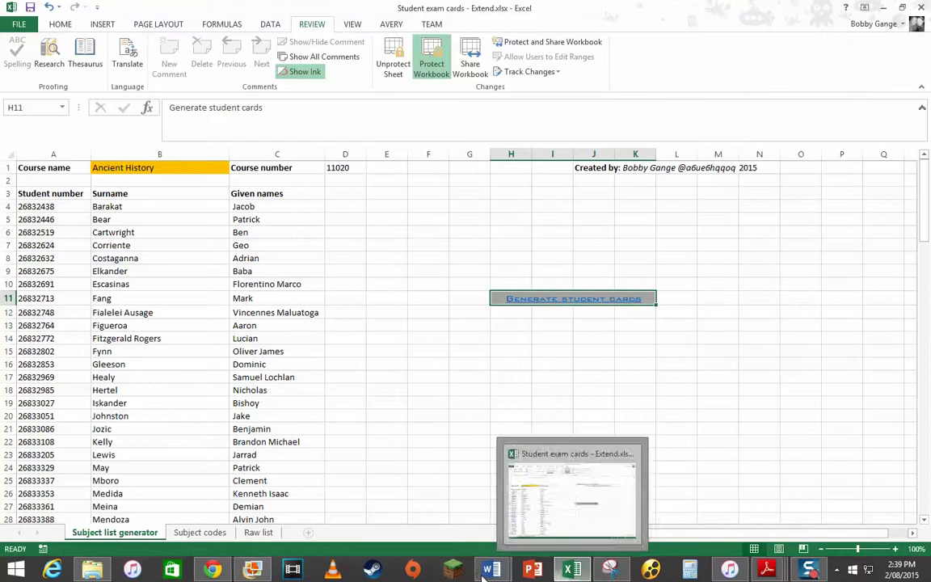
mouse_move(499, 574)
click(564, 495)
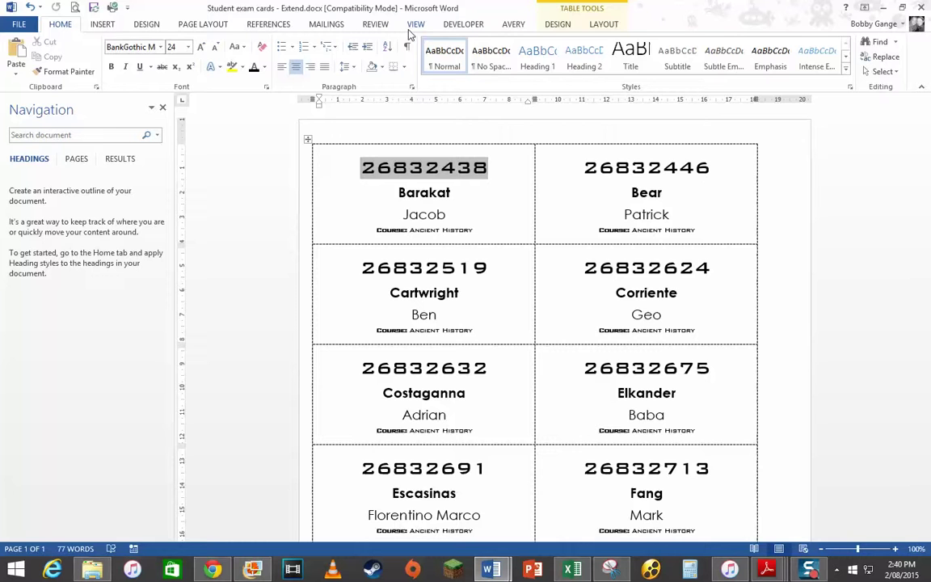
click(327, 23)
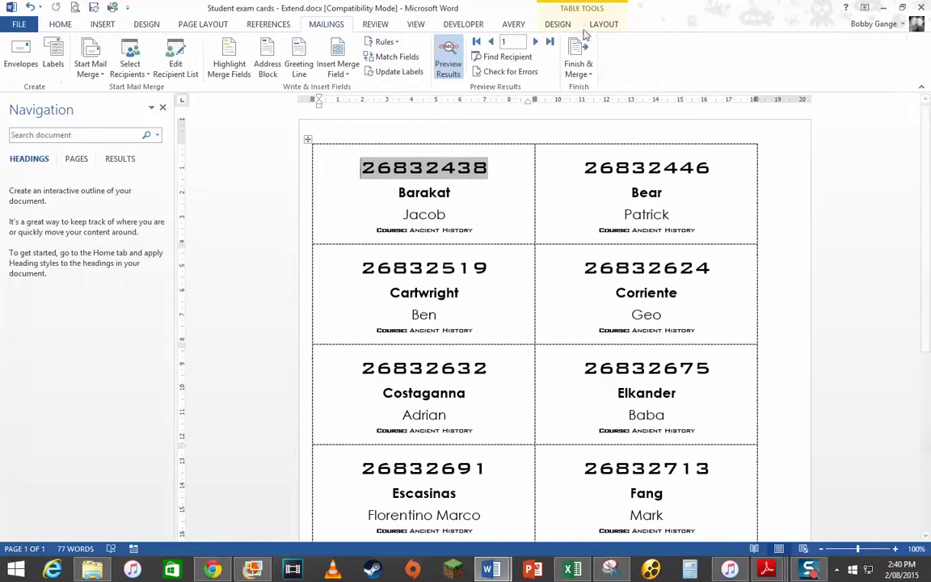
click(579, 67)
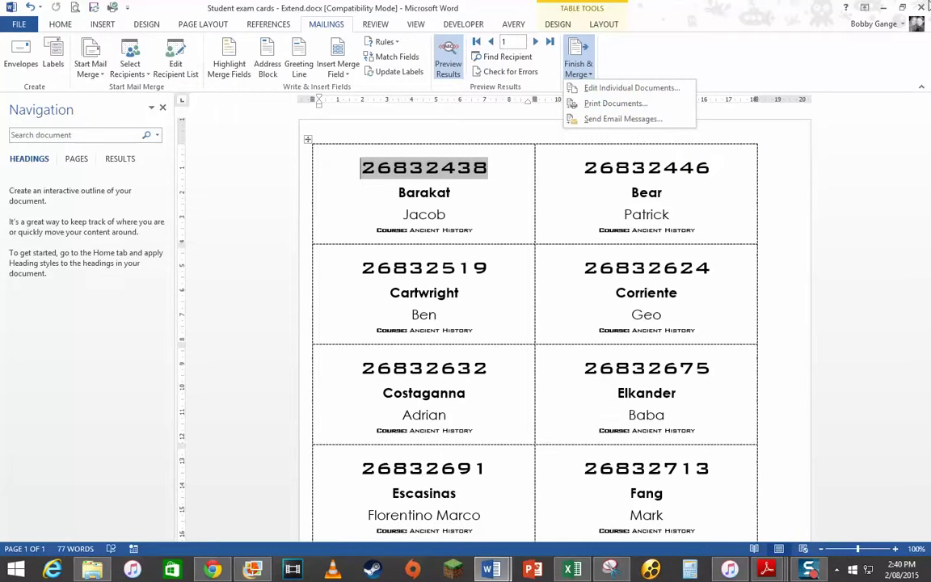
Step: Close the Ancient History exam cards document without saving
click(923, 8)
click(923, 10)
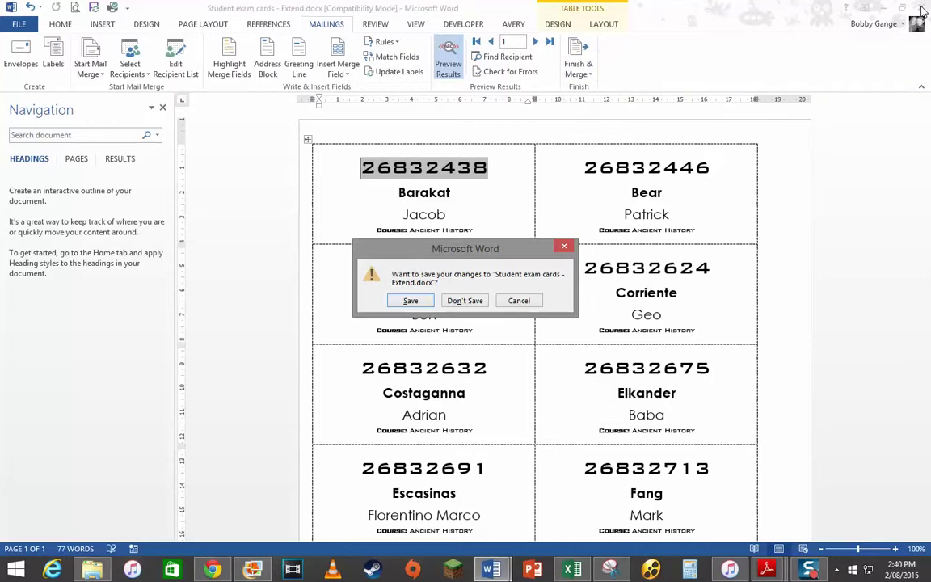
click(464, 301)
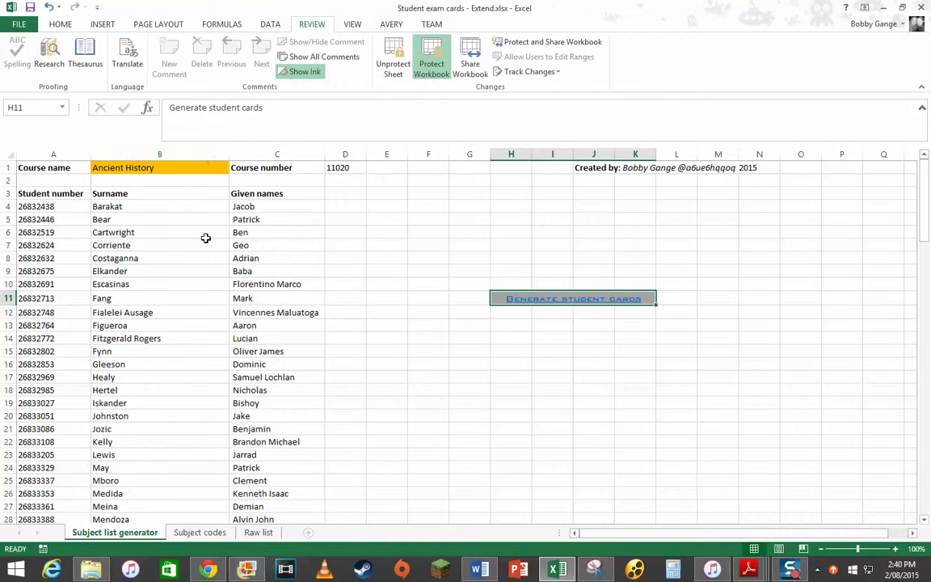
Step: Choose Mathematics General in the B1 course dropdown, giving course number 11235 and its students
click(220, 167)
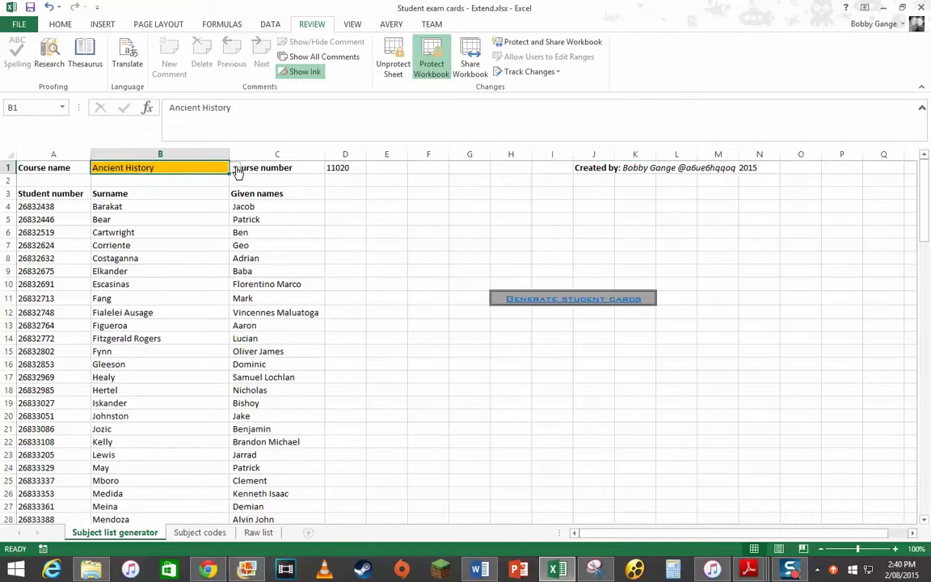
click(234, 168)
drag(234, 193, 234, 203)
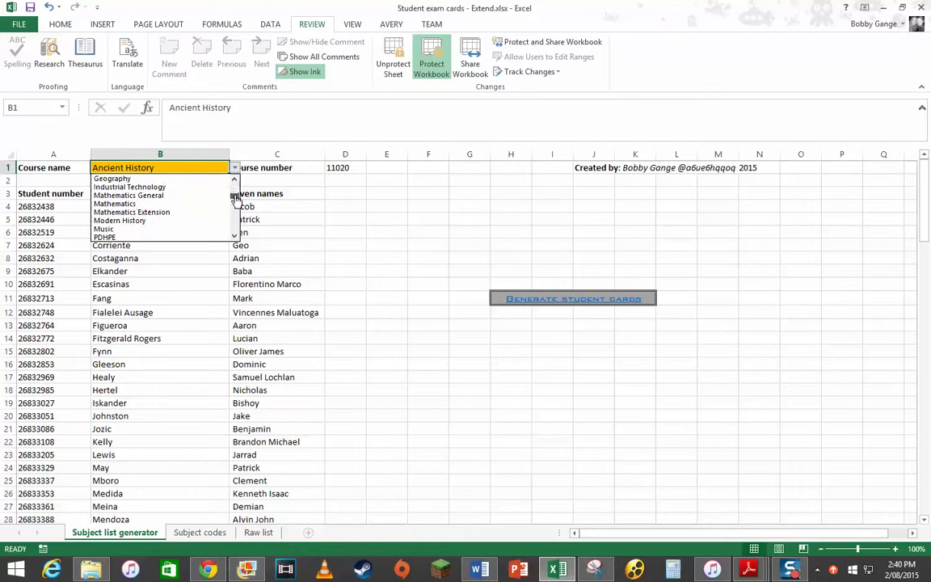
click(167, 196)
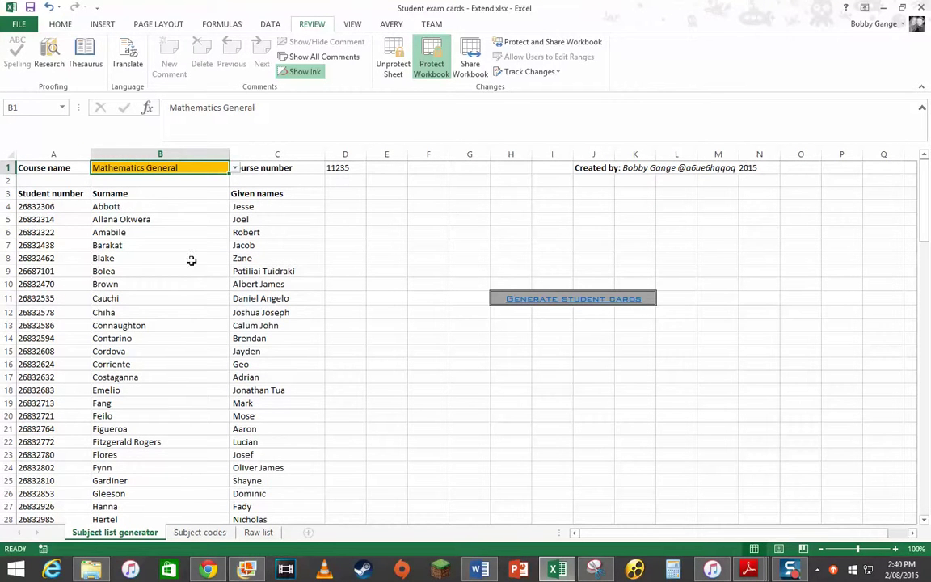
scroll(233, 312, down, 8)
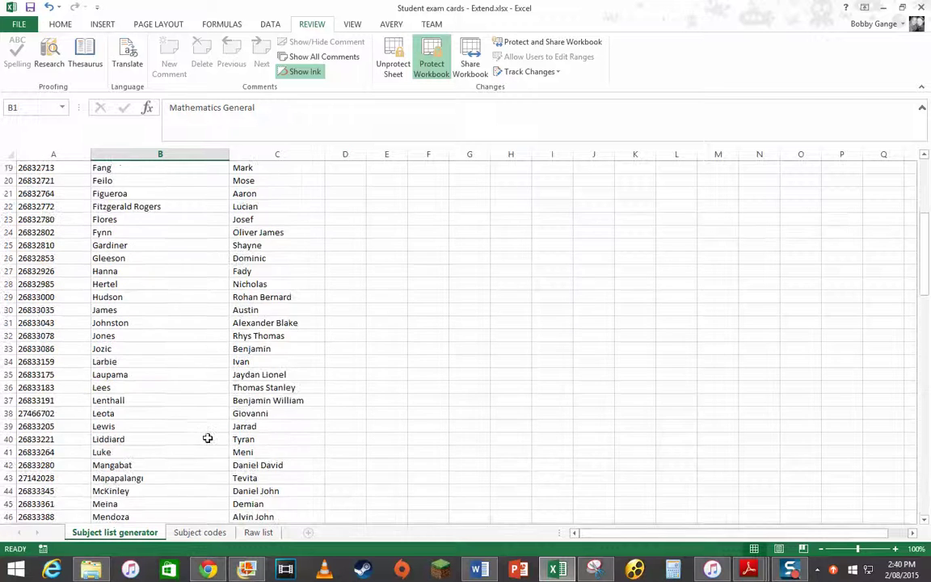
scroll(208, 438, down, 5)
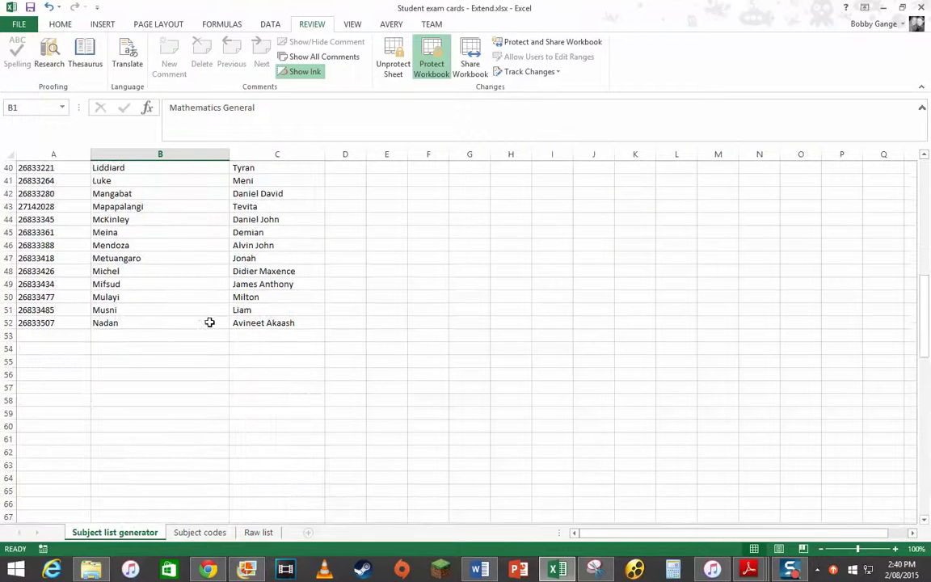
scroll(242, 322, up, 13)
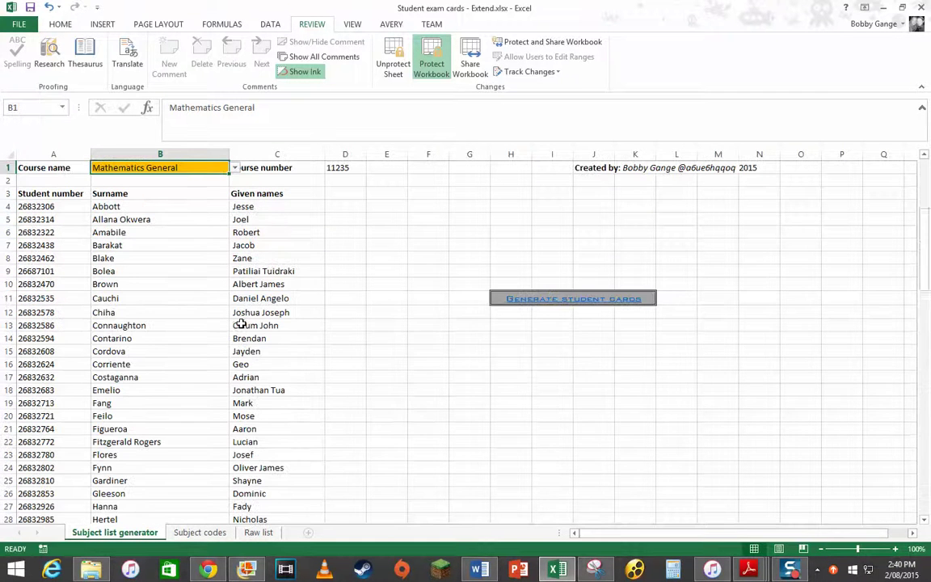
Step: Follow the Generate student cards link in H11 and confirm opening the Word exam cards file
click(567, 306)
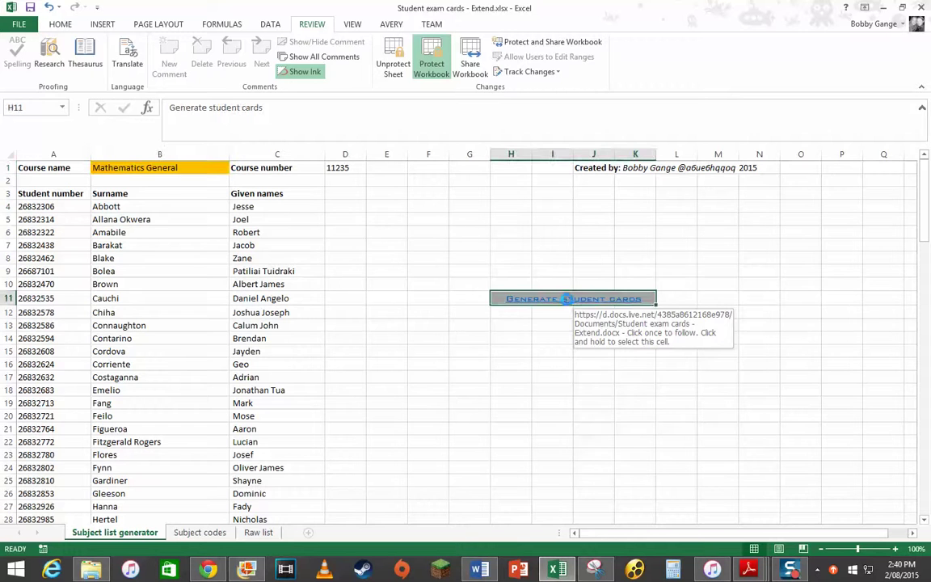
click(573, 298)
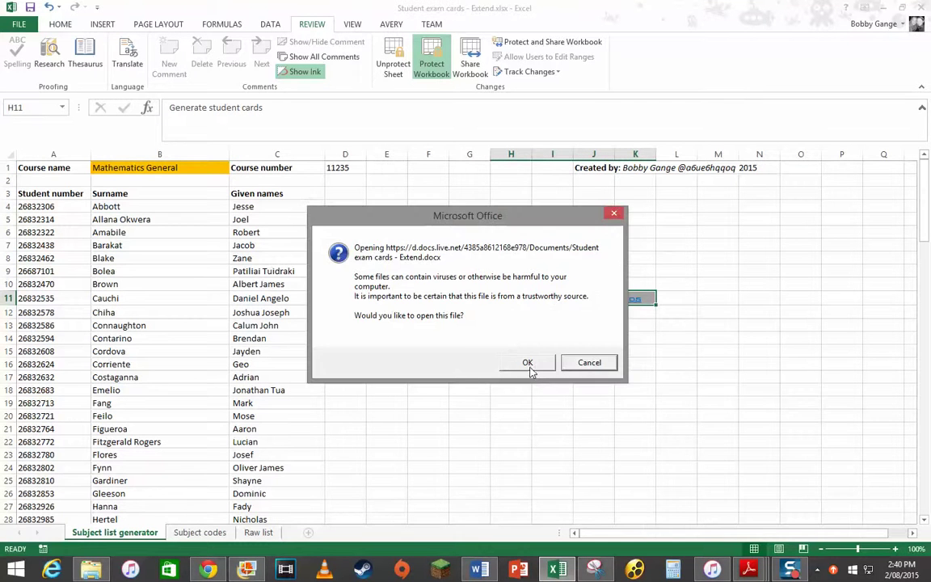
click(526, 364)
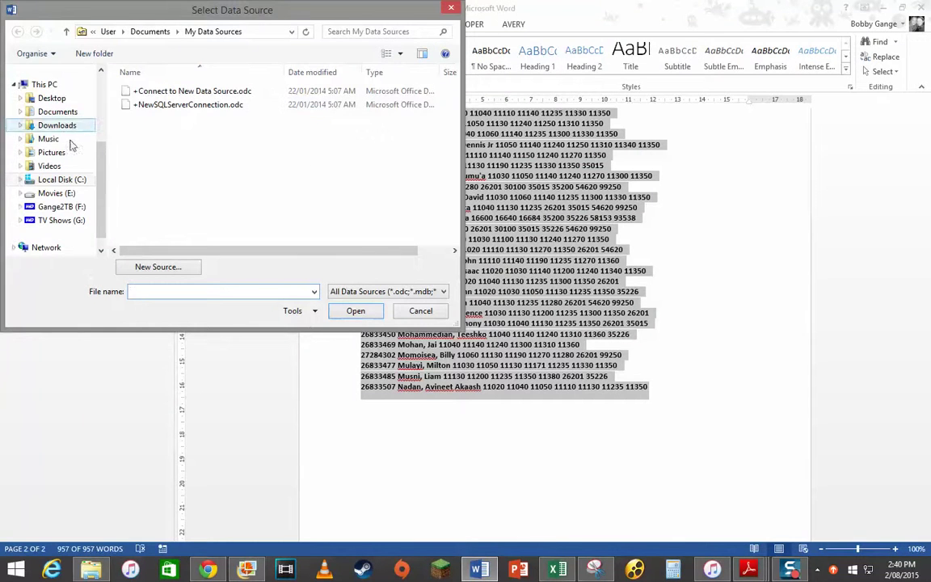
Step: Select the student list workbook in OneDrive Documents as the data source for the Mathematics General cards
drag(99, 159, 99, 131)
click(47, 111)
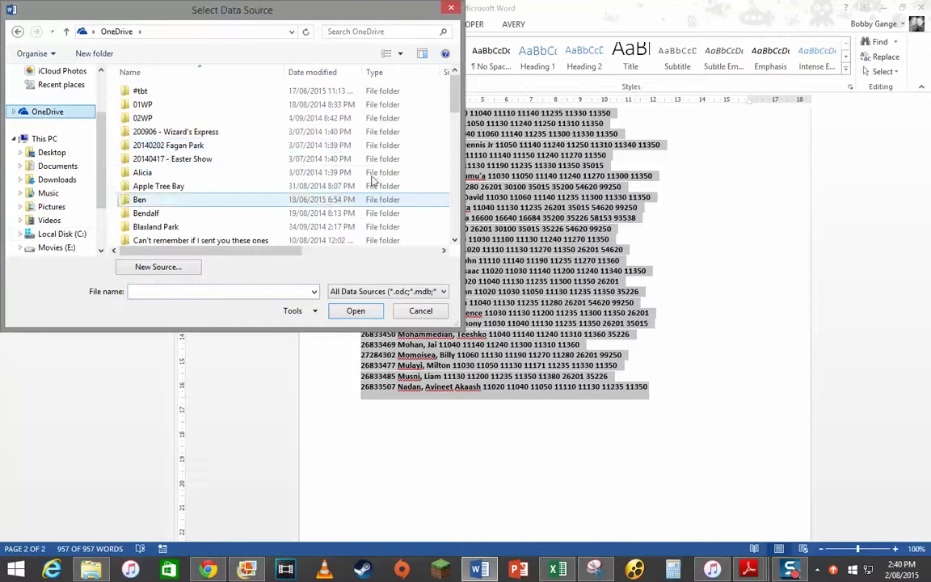
scroll(454, 118, down, 2)
scroll(454, 119, down, 1)
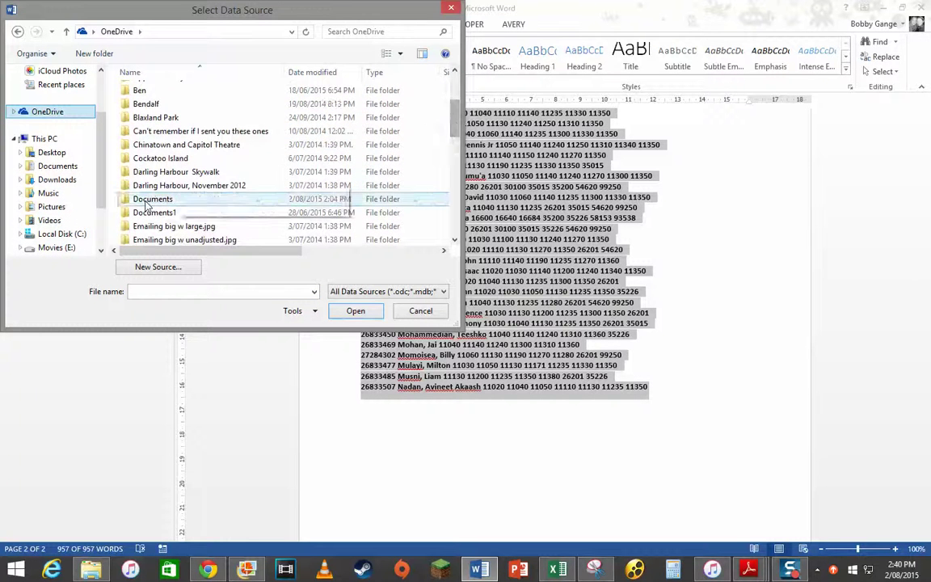
double_click(158, 199)
drag(454, 118, 454, 191)
double_click(188, 207)
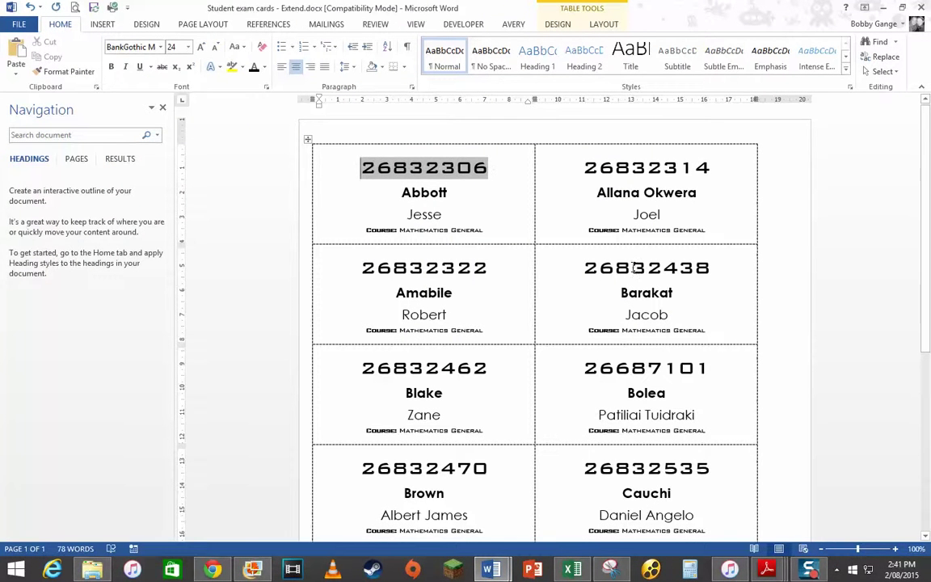
Step: Merge all records with Finish & Merge > Edit Individual Documents into the new Labels2 document
scroll(811, 287, down, 7)
scroll(810, 287, up, 7)
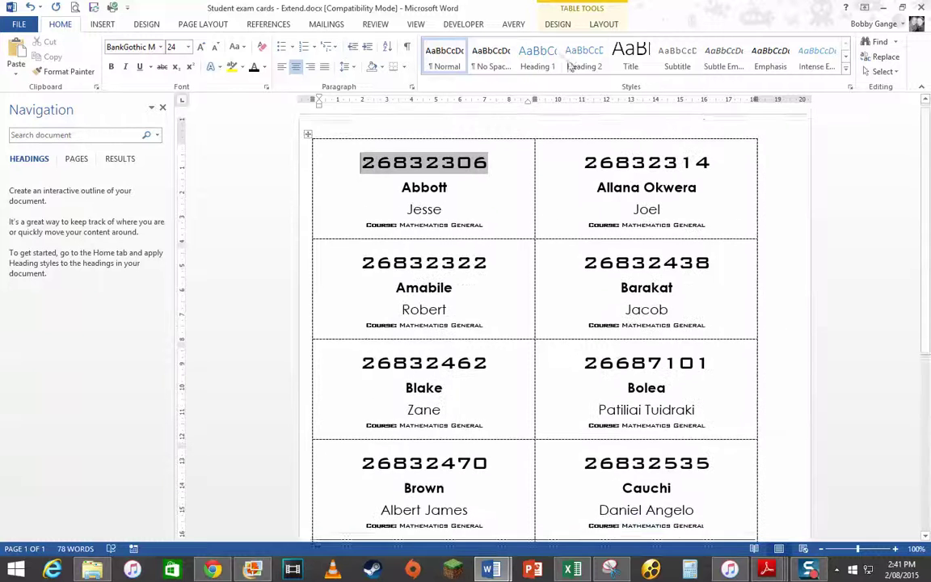
click(307, 25)
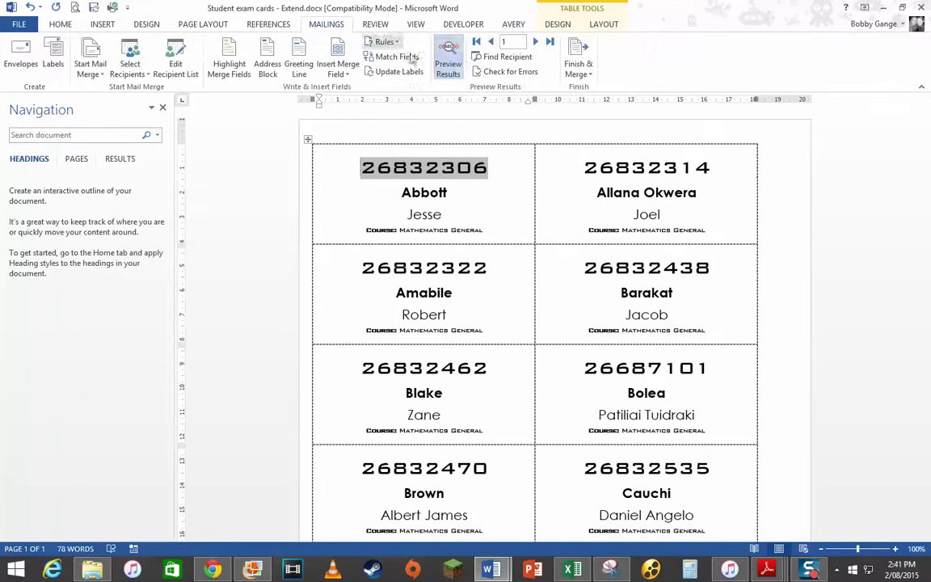
click(578, 69)
click(614, 87)
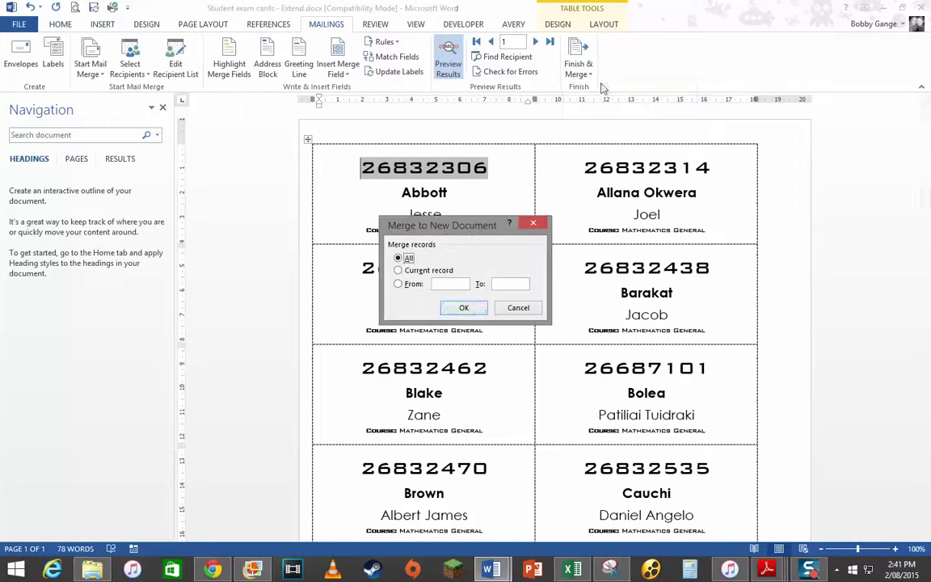
click(461, 307)
scroll(646, 323, down, 15)
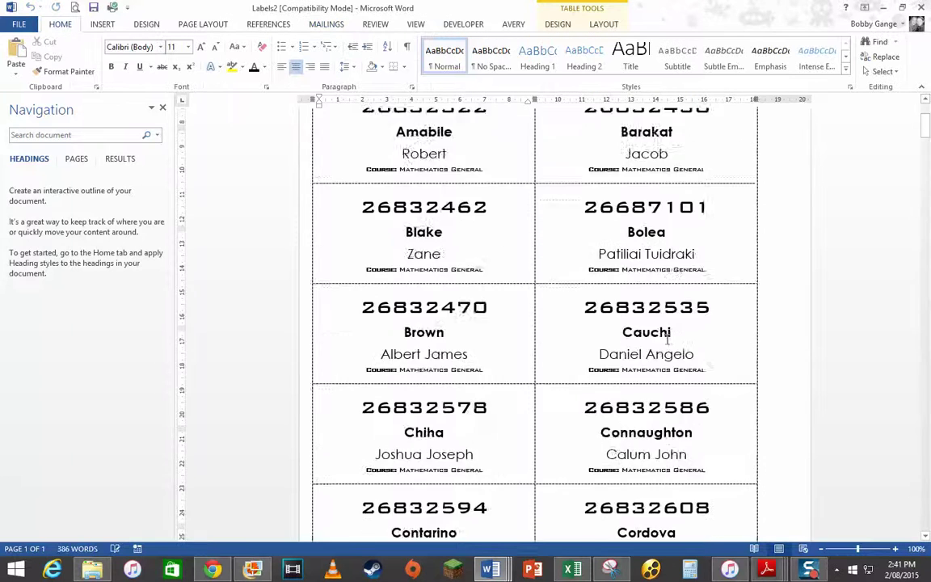
scroll(667, 342, down, 20)
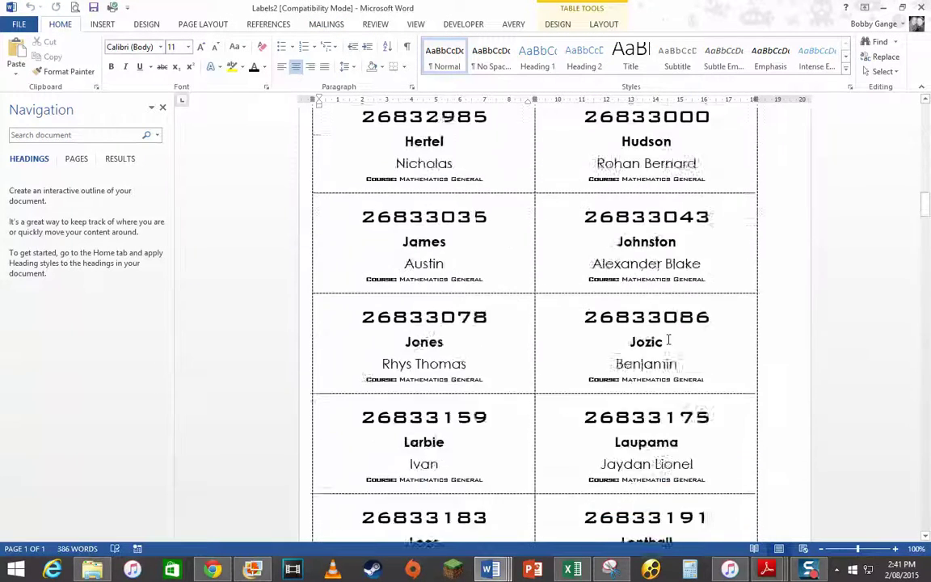
scroll(668, 340, down, 20)
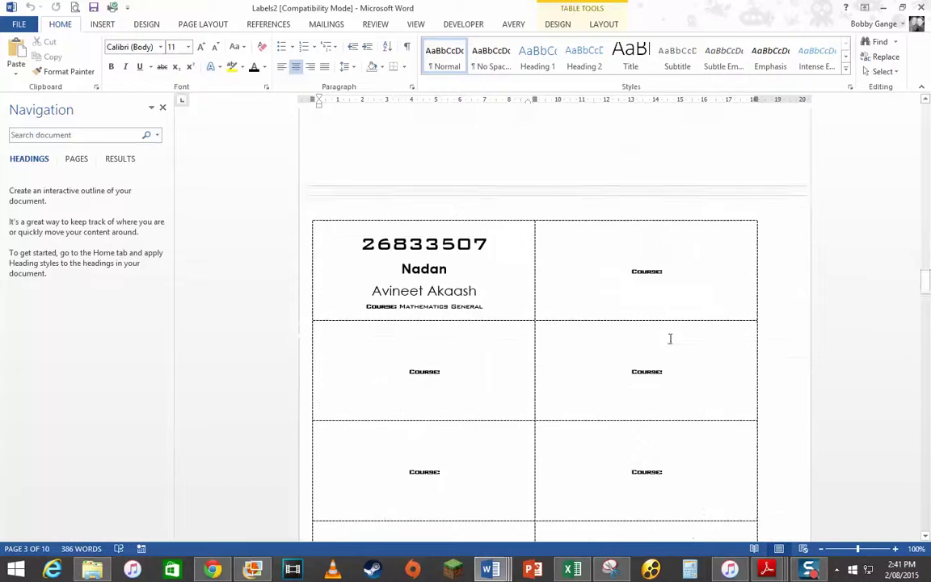
scroll(479, 383, down, 10)
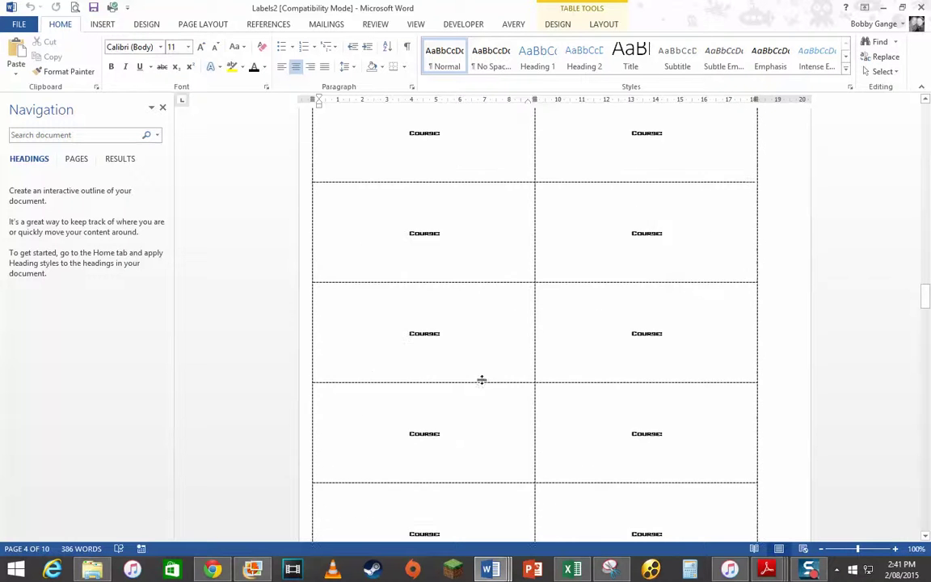
scroll(597, 415, down, 5)
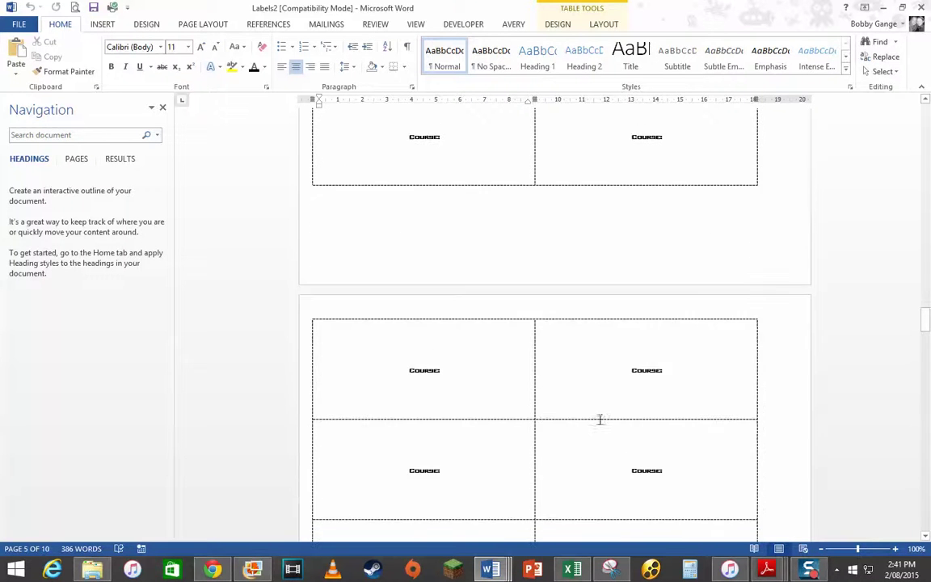
scroll(596, 417, up, 15)
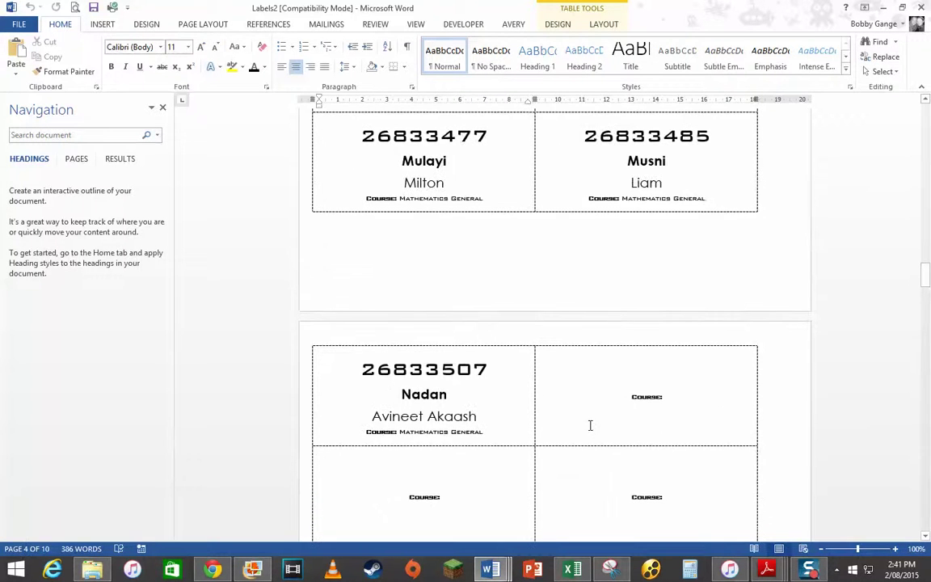
scroll(642, 396, down, 10)
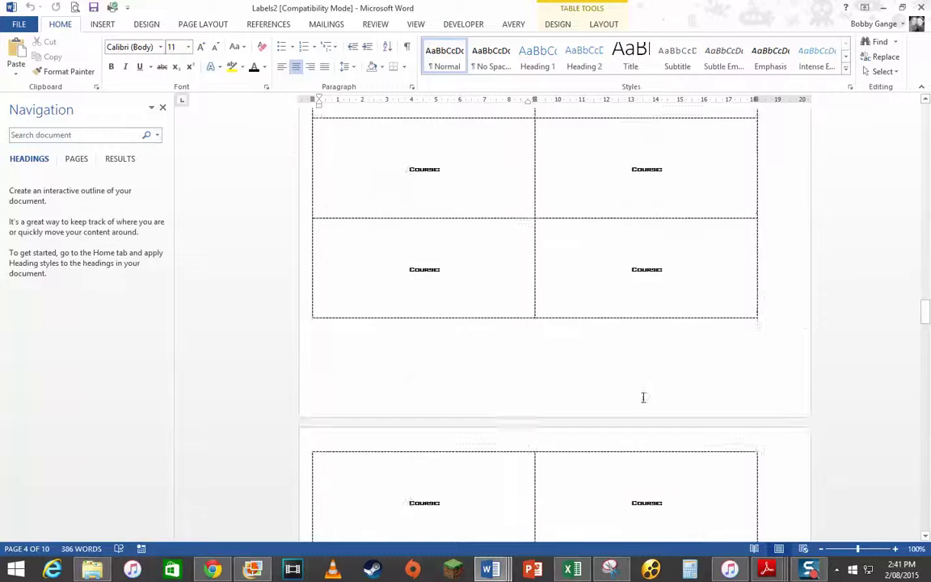
scroll(646, 396, up, 10)
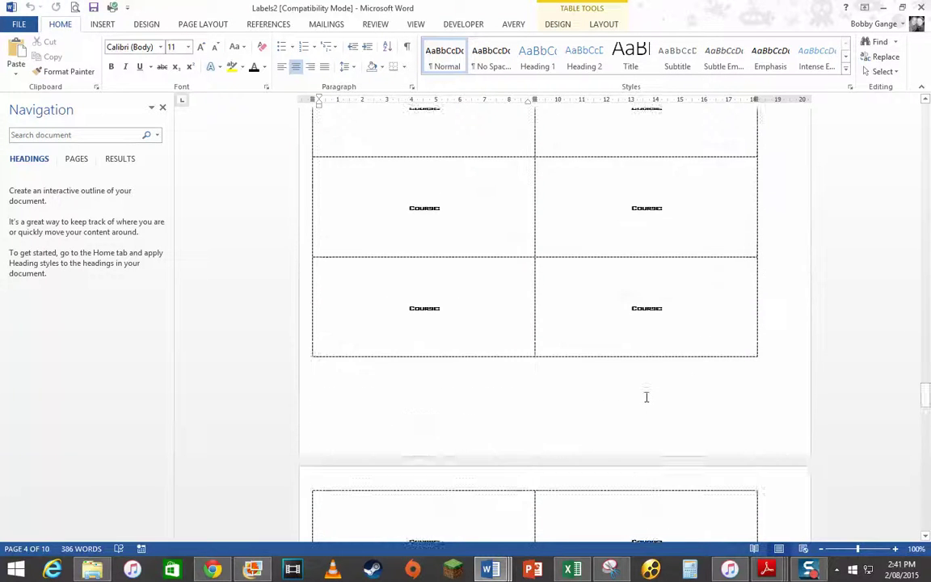
scroll(622, 403, up, 3)
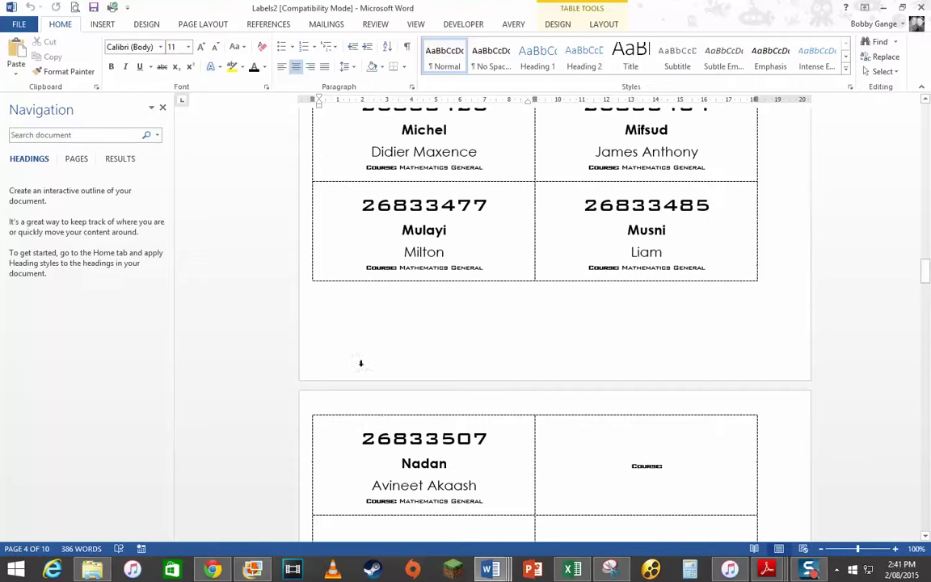
scroll(360, 363, down, 1)
click(365, 397)
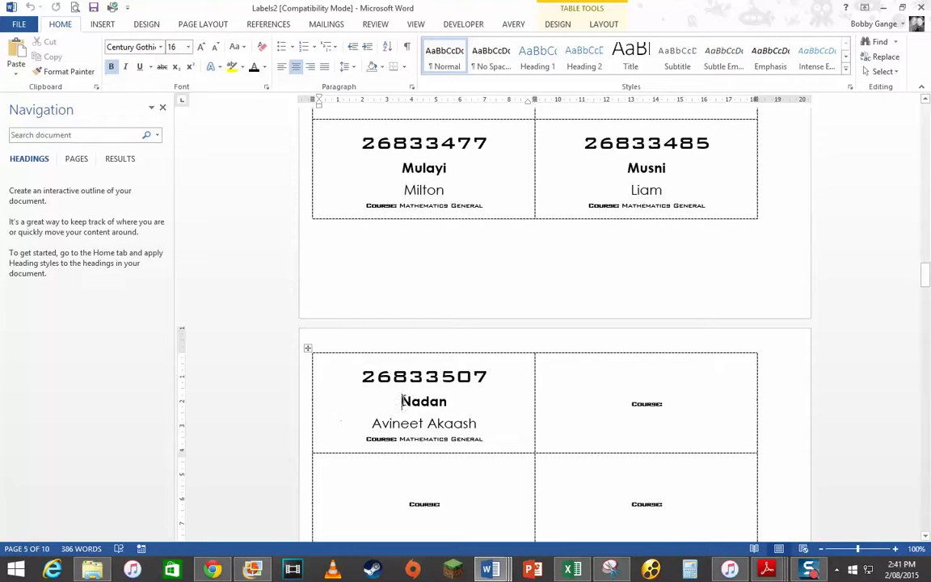
scroll(338, 441, up, 15)
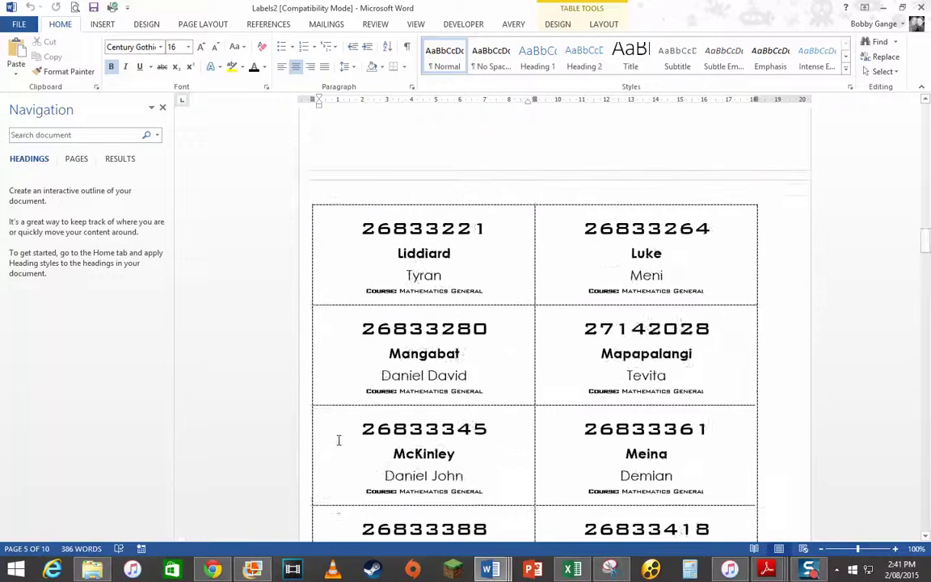
scroll(339, 441, up, 10)
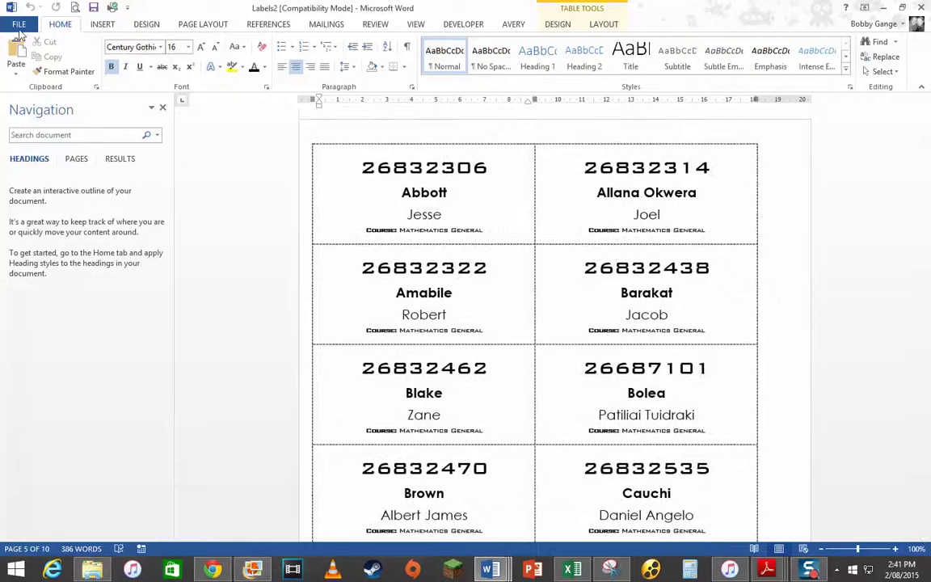
Step: In Print settings, set the page range to 1-5, then return to the document
click(20, 25)
click(27, 182)
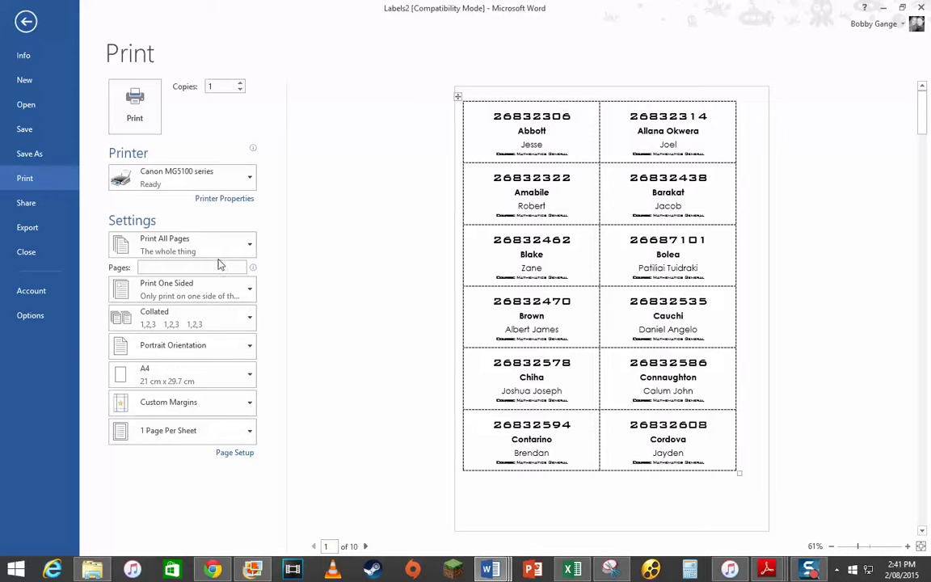
text(1-5)
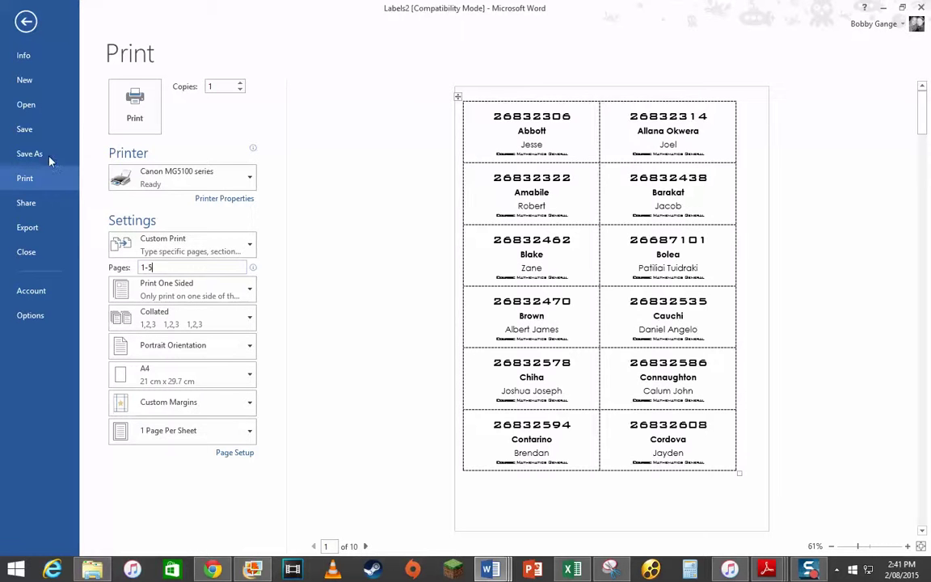
click(25, 23)
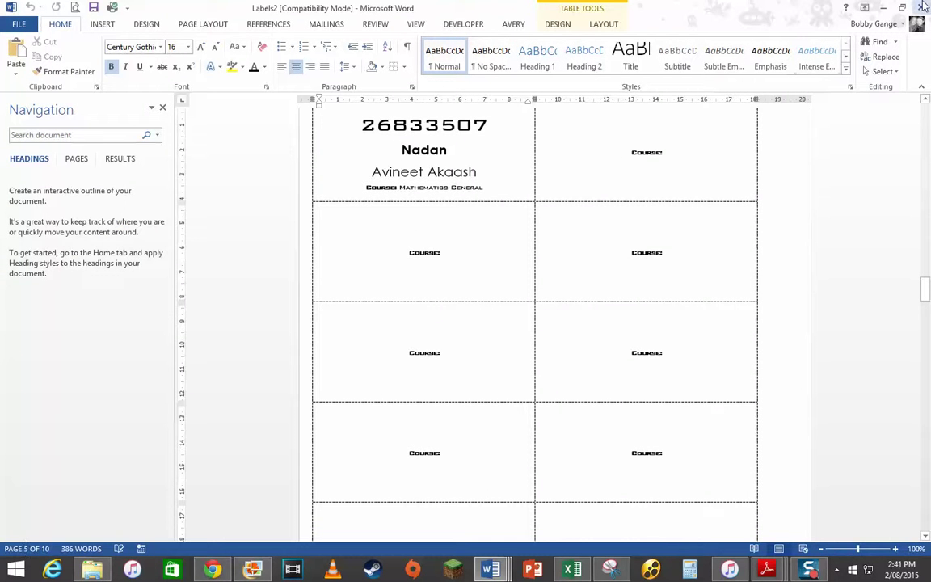